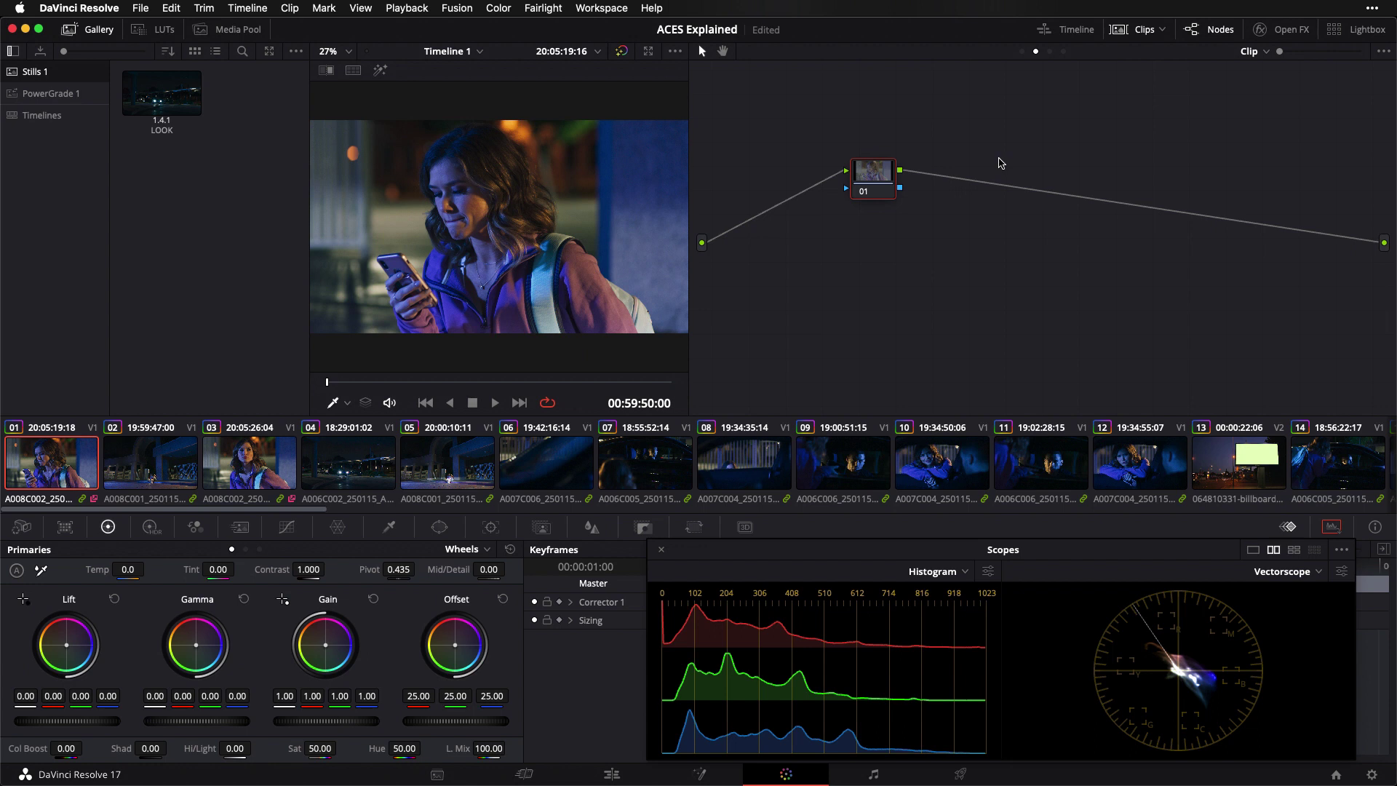
Step: Show the timeline CONTRAST, HALATION and OUT nodes, compare OUT off/on, then load clip 04
left_click(1065, 53)
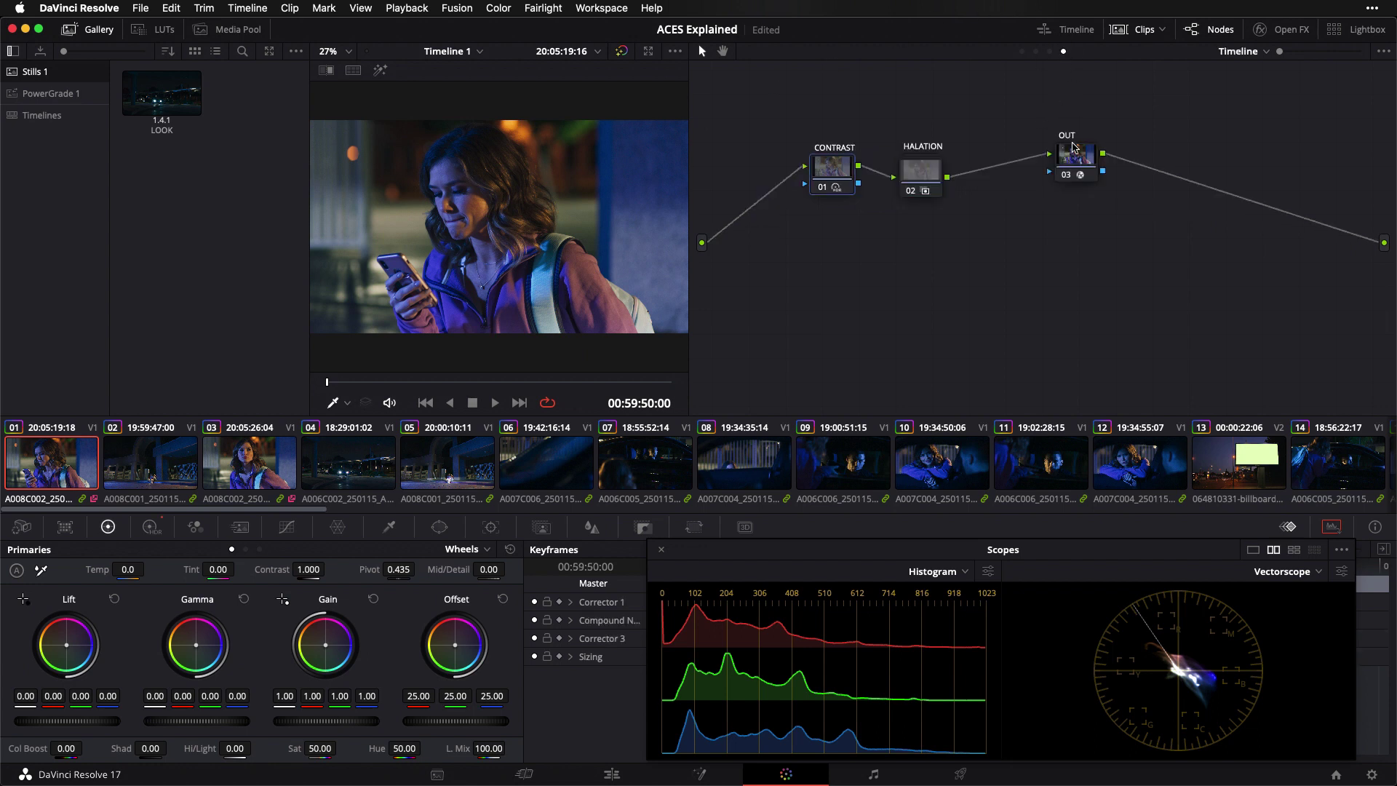
left_click(1084, 160)
key("super+d")
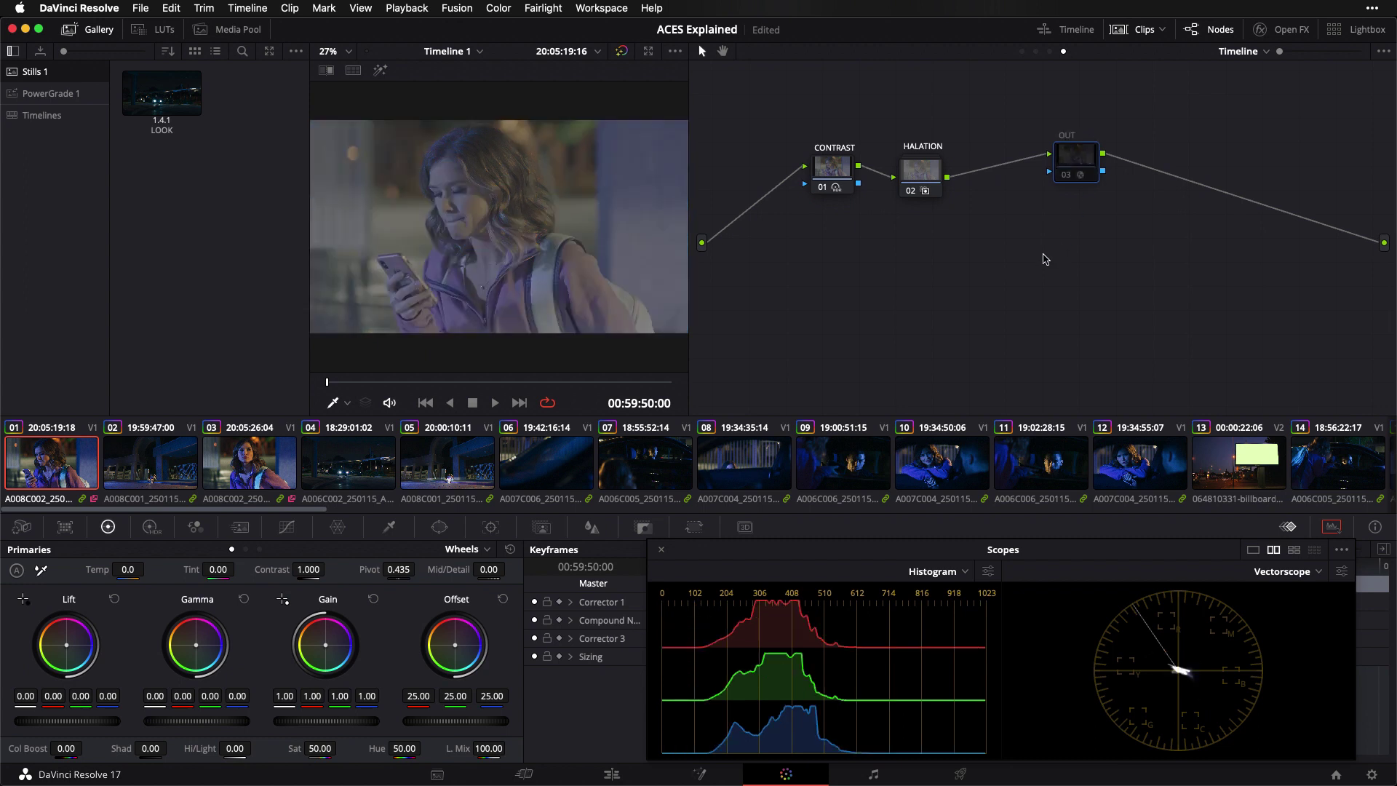
key("super+d")
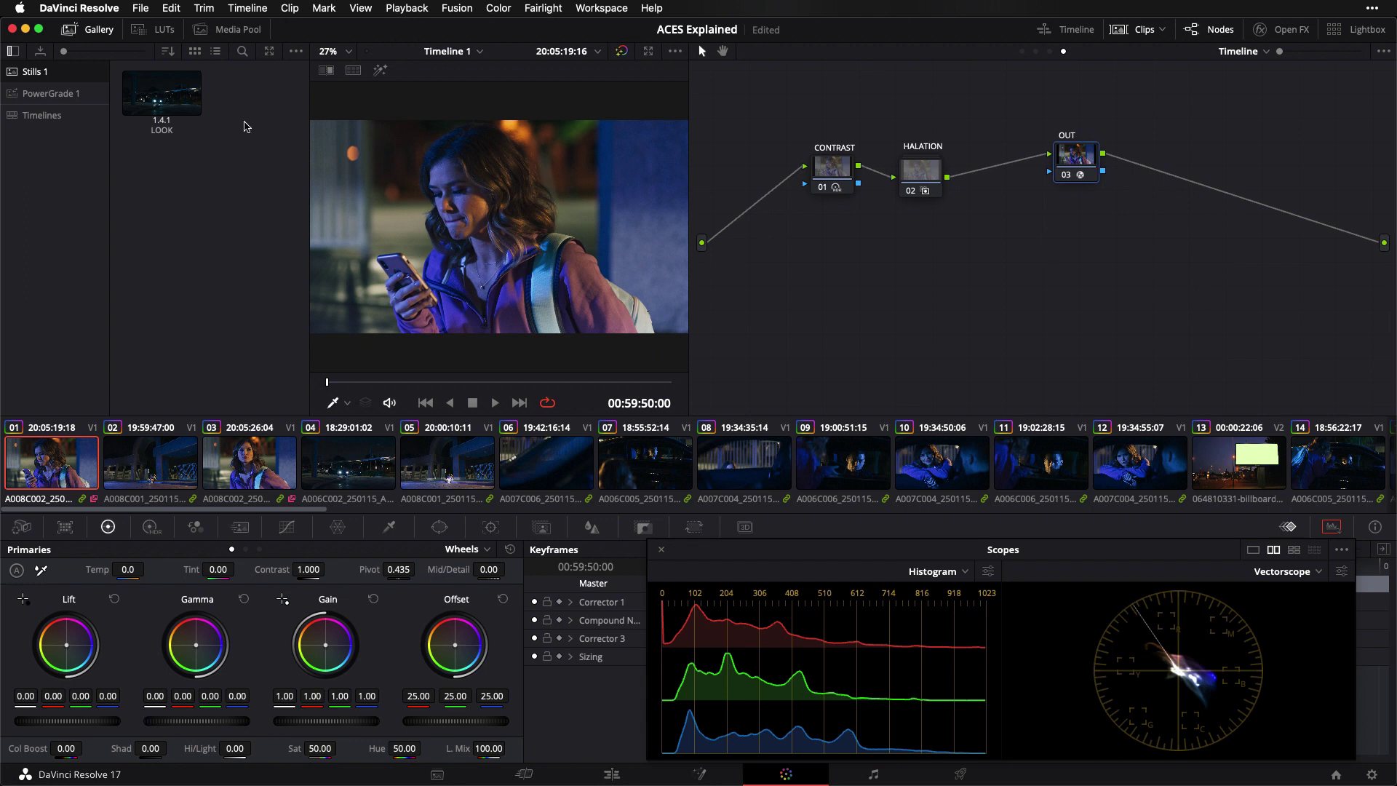
left_click(921, 179)
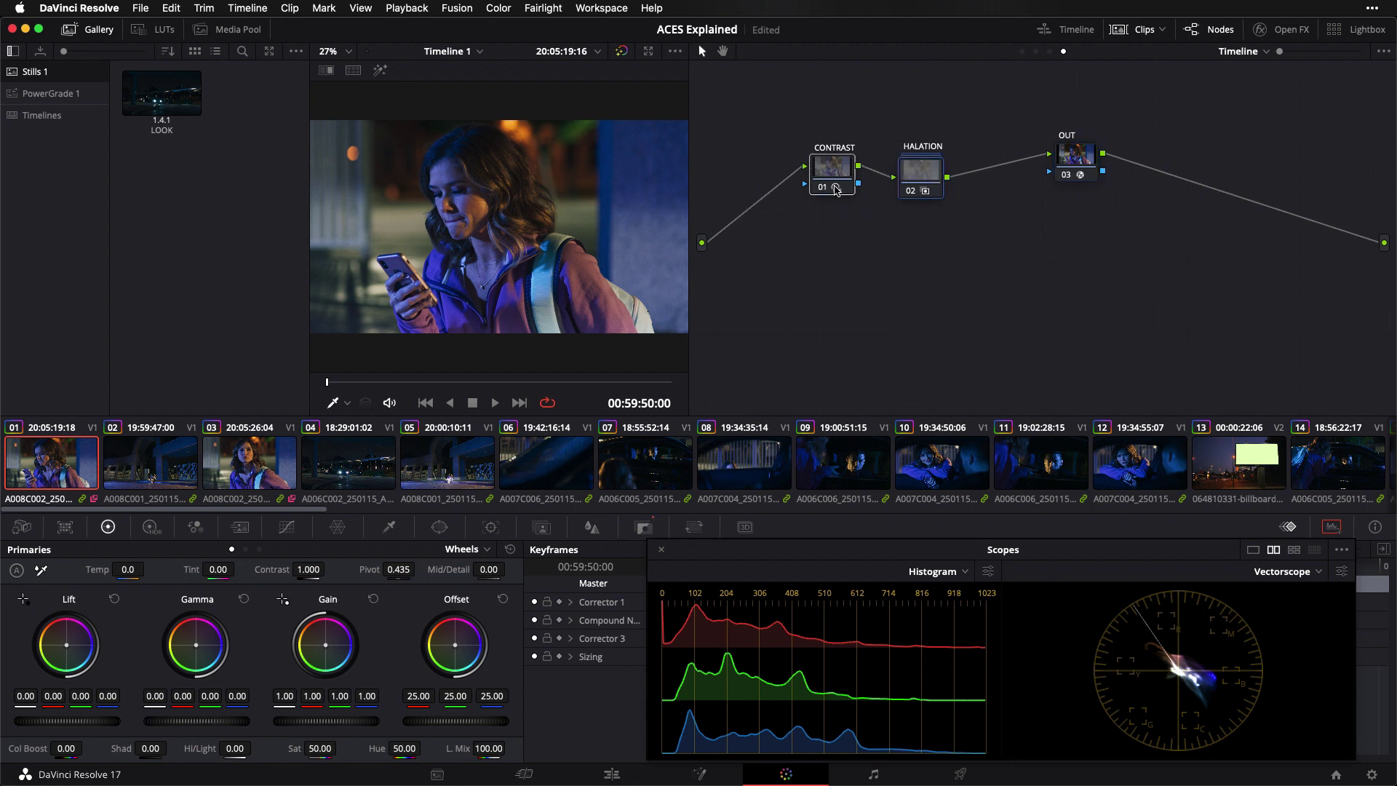
left_click(346, 467)
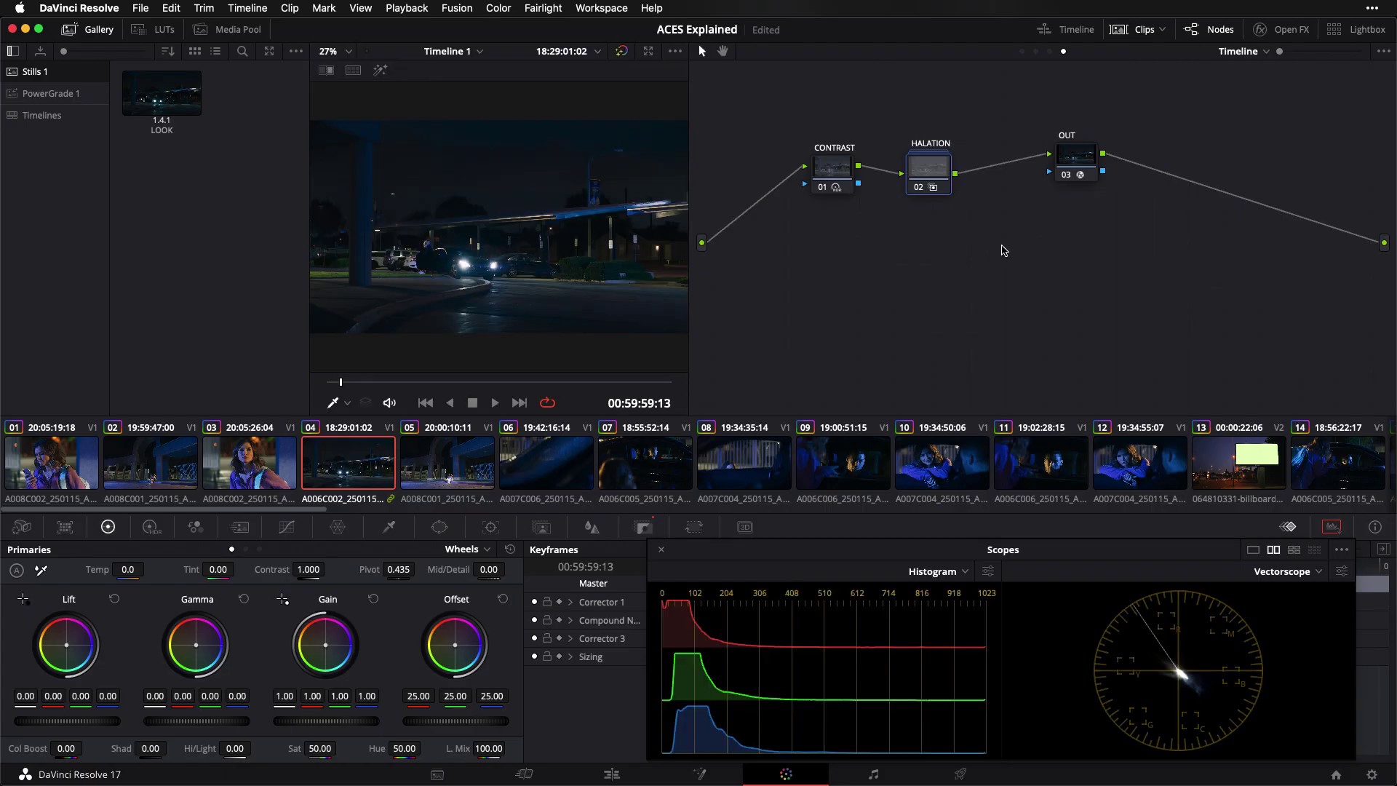
Step: Select the timeline CONTRAST node and return to clip 01, the woman with the phone
left_click_drag(832, 172, 833, 169)
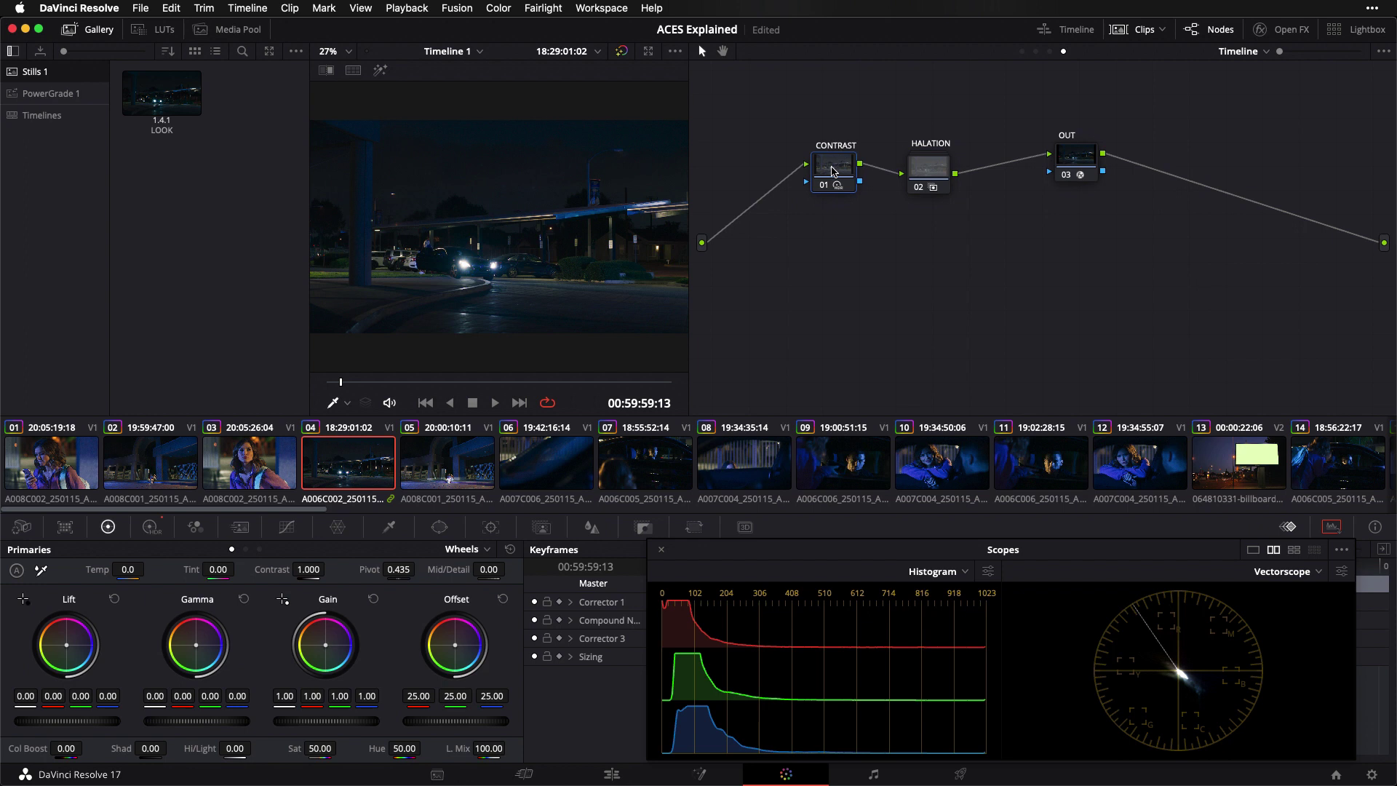
left_click(38, 465)
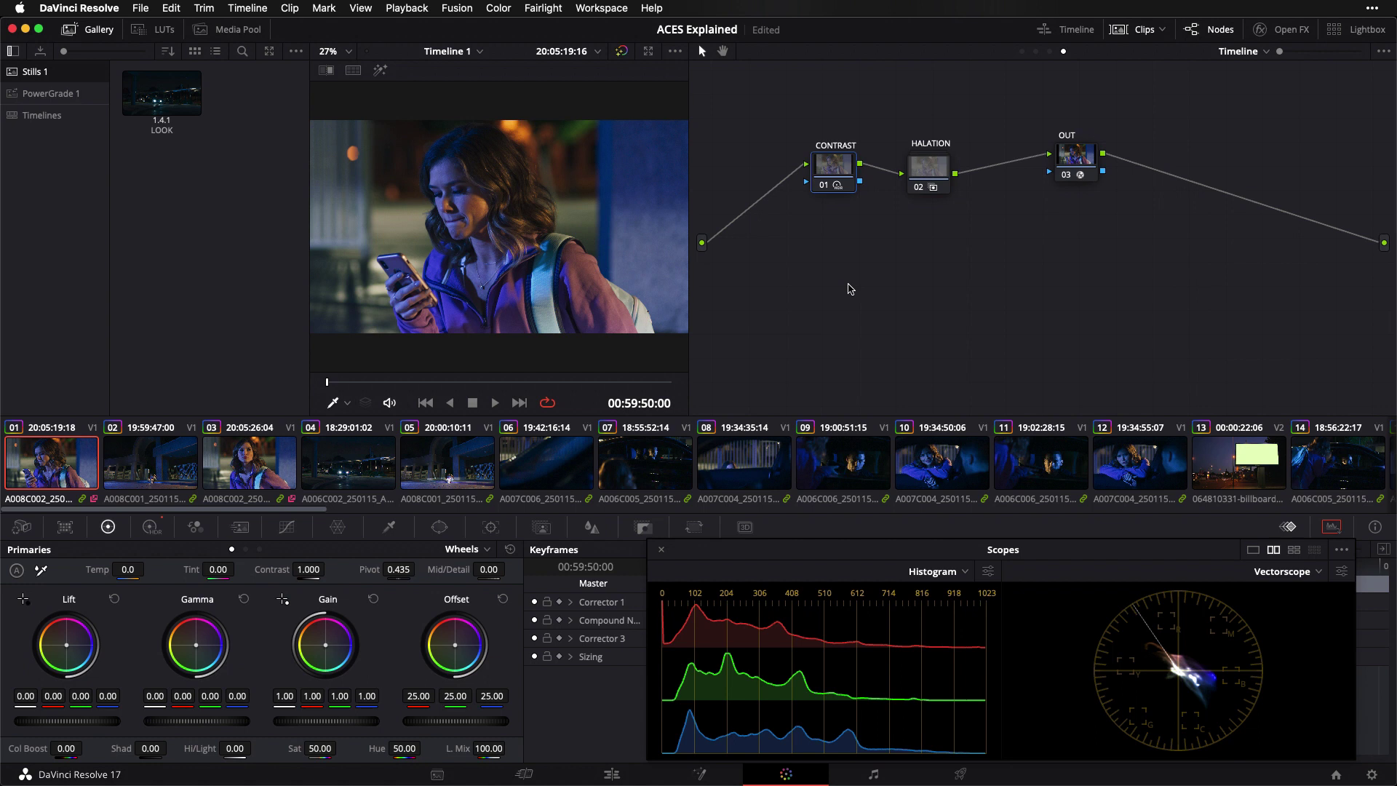
Step: Switch to clip 01's own node graph, try lower and bluer Gain, then reset Gain to 1.00
left_click(1036, 51)
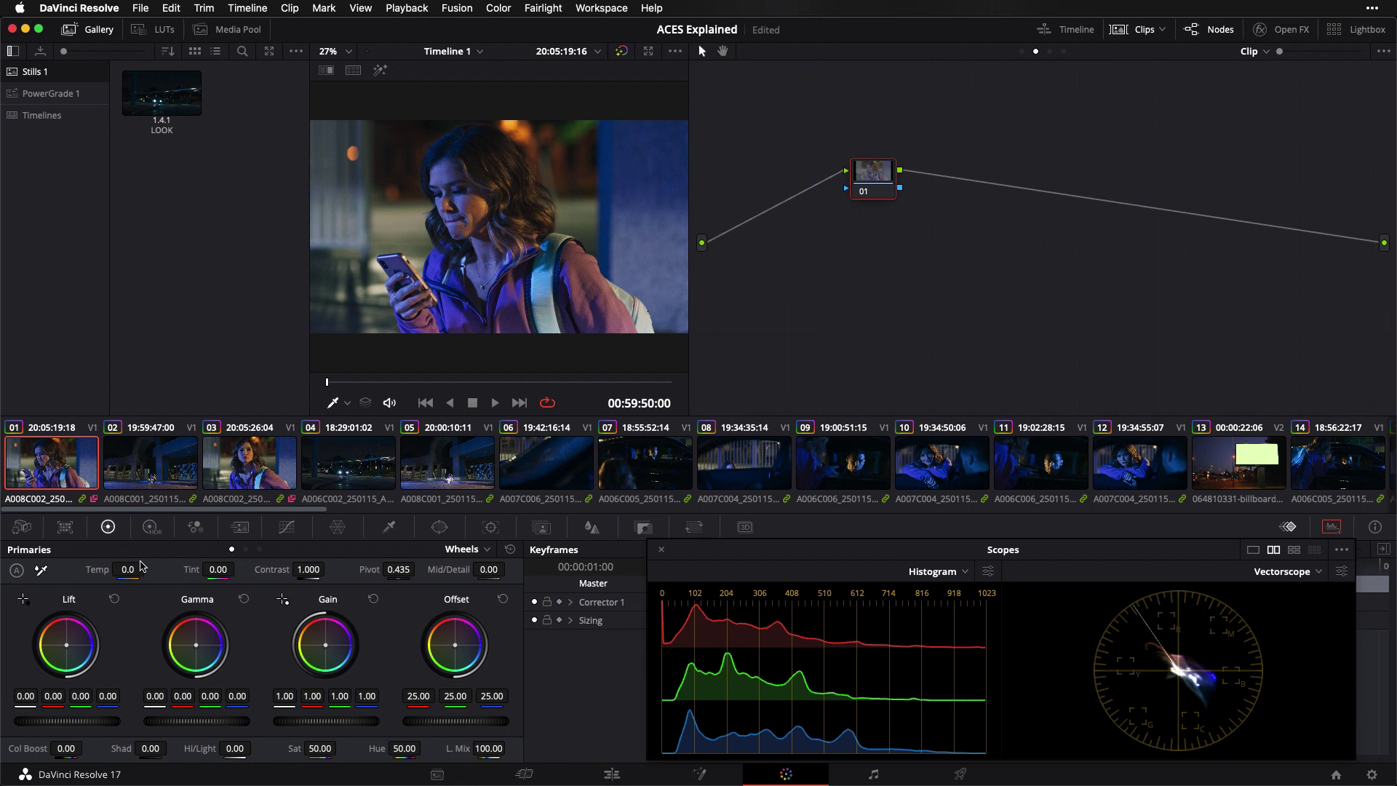
mouse_move(340, 720)
left_mouse_down()
mouse_move(356, 720)
mouse_move(331, 720)
left_mouse_up()
double_click(327, 649)
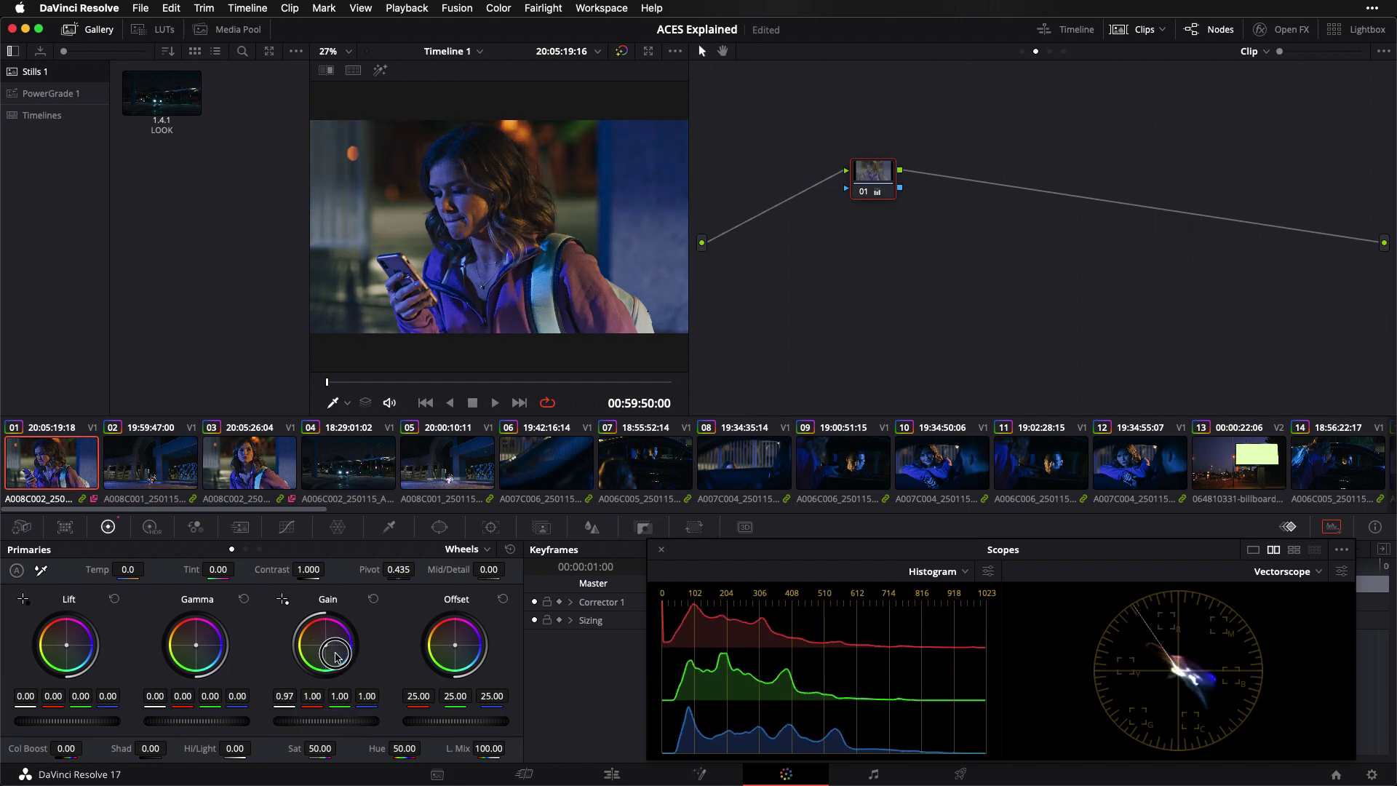
mouse_move(332, 653)
left_mouse_down()
mouse_move(348, 663)
mouse_move(319, 639)
left_mouse_up()
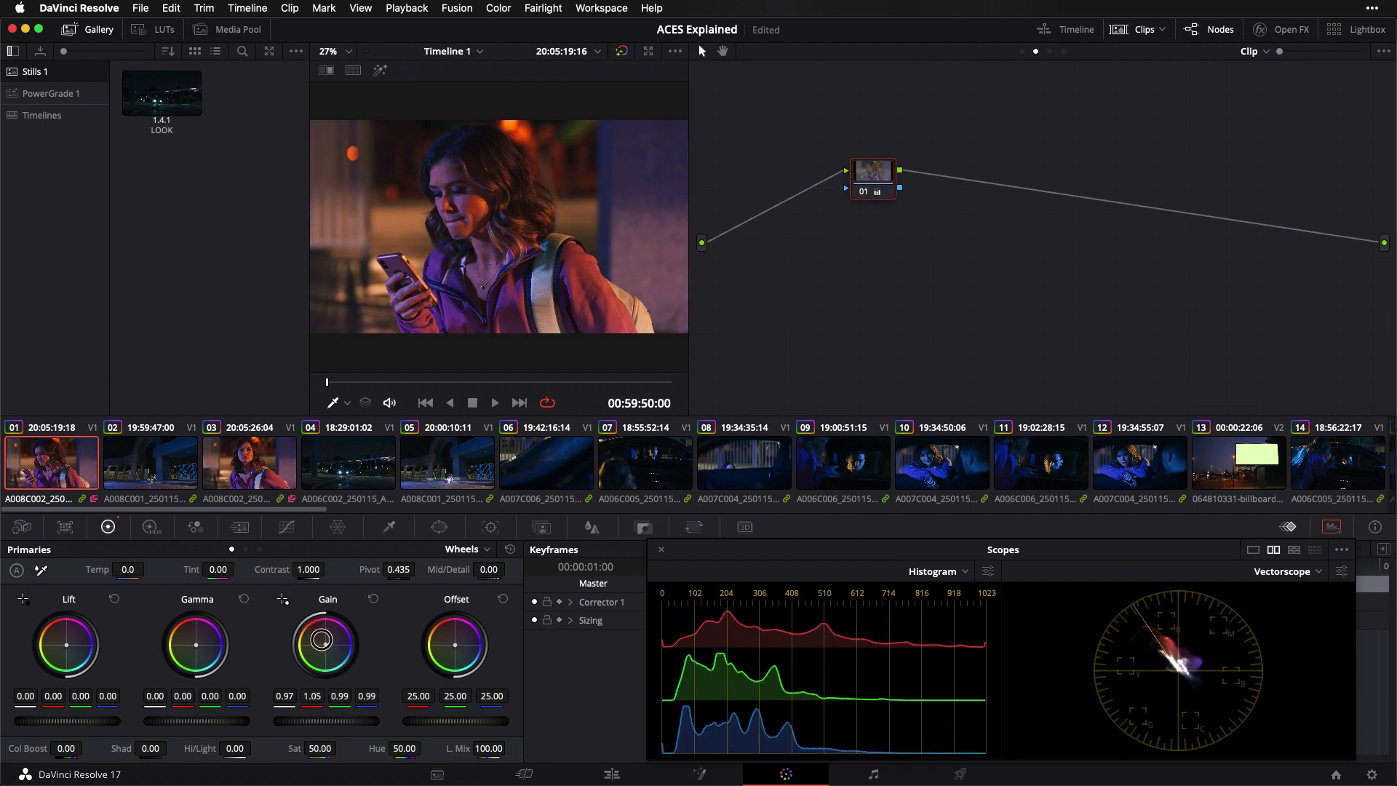
left_click(374, 599)
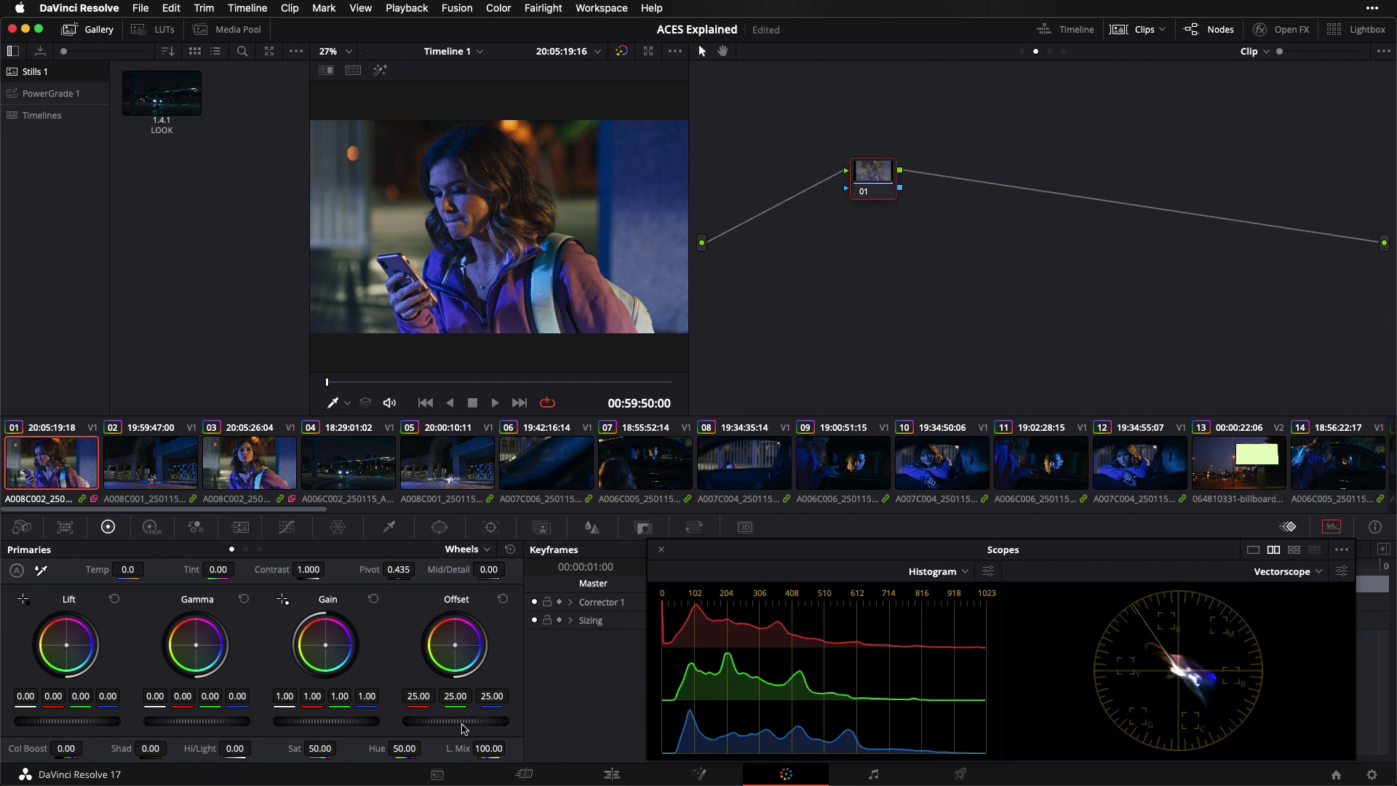
Step: Open the HDR palette showing Dark, Shadow, Light and Global wheels at 0.00 exposure
left_click(150, 526)
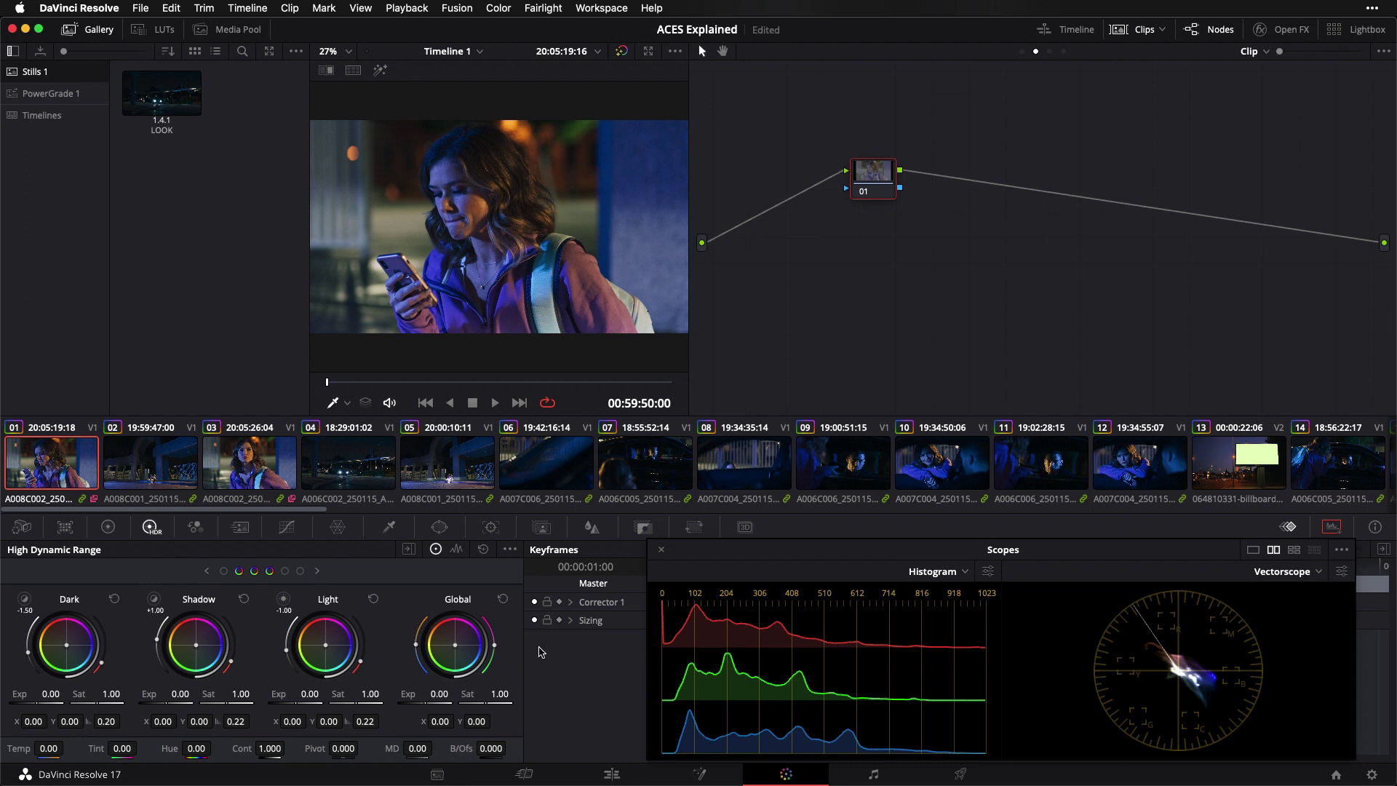
Step: Set the timeline color space to ACEScct in Project Settings Color Management and save
left_click(140, 8)
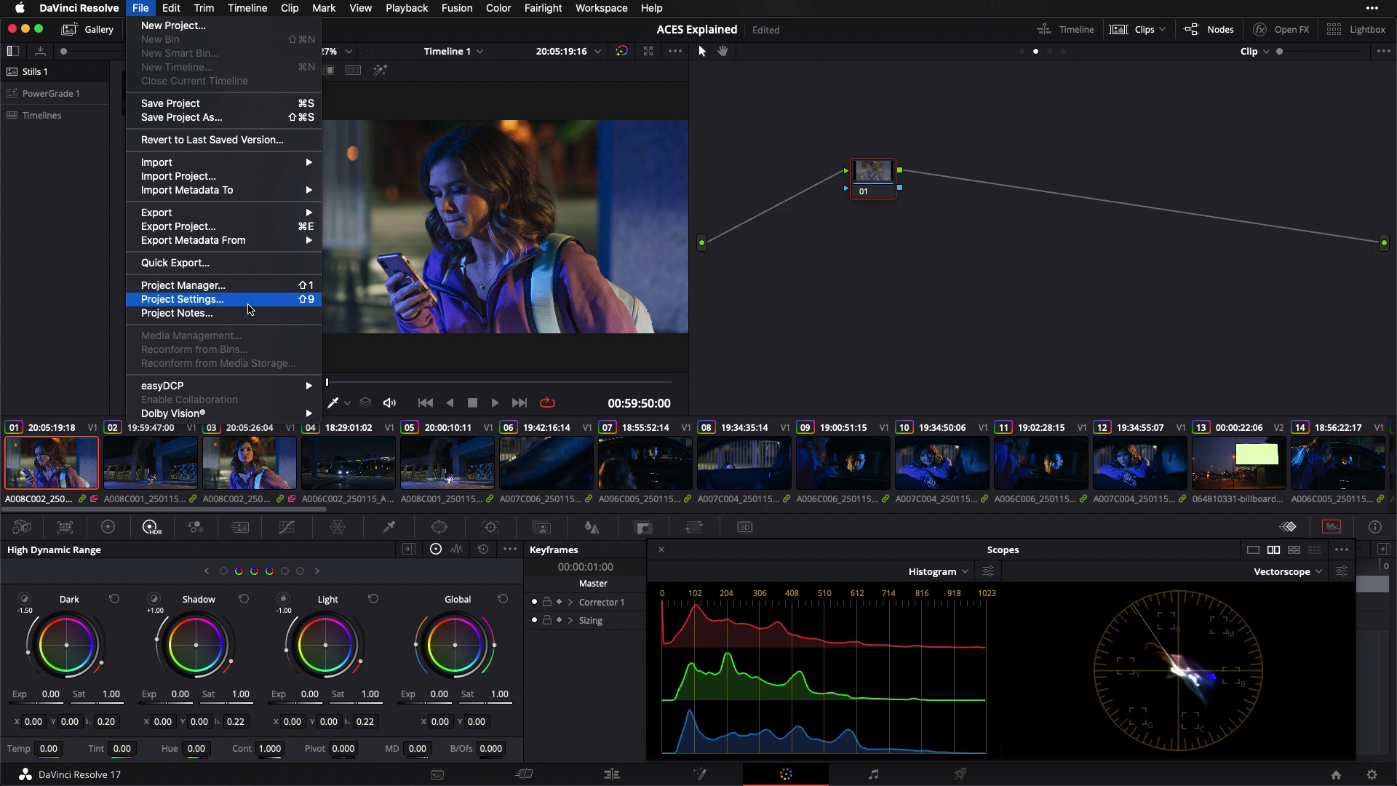
left_click(254, 303)
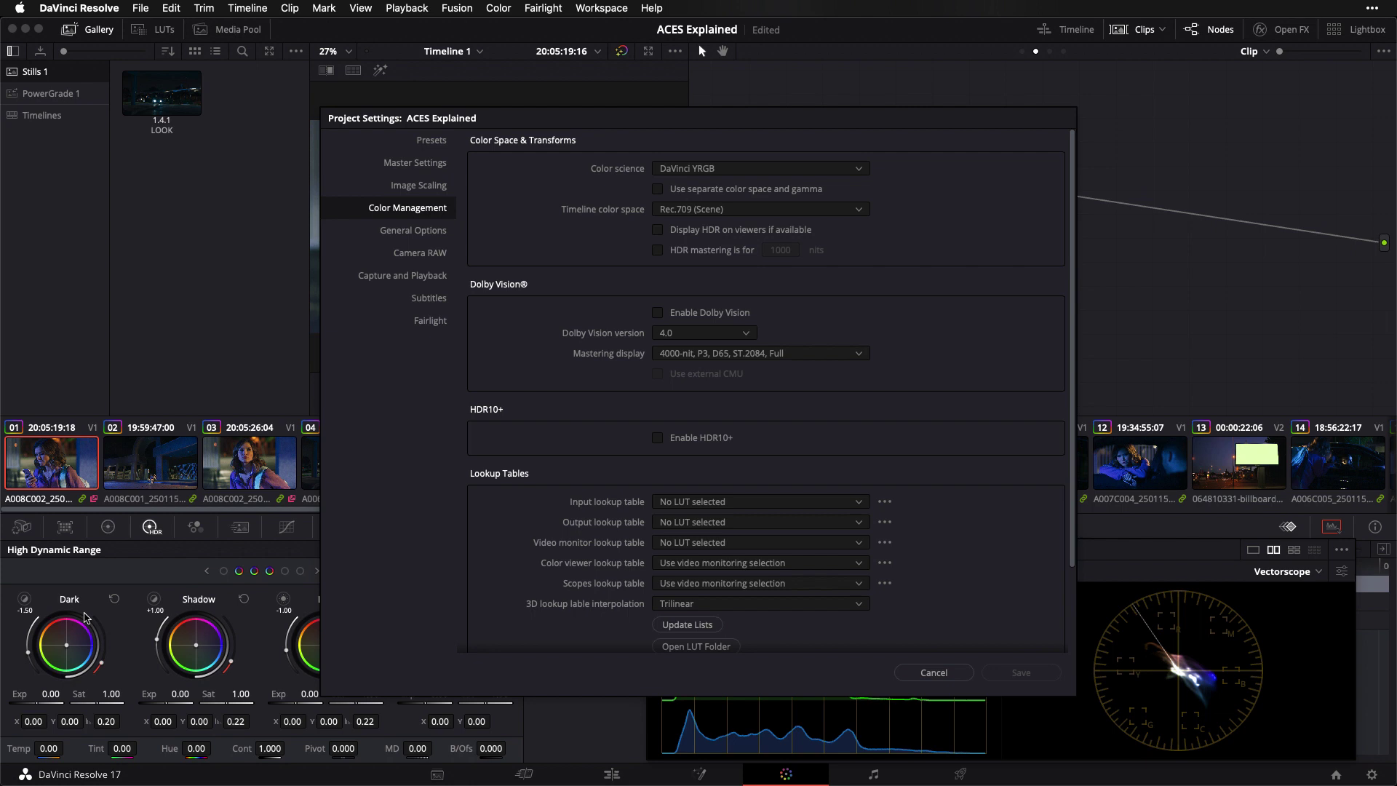
left_click(803, 211)
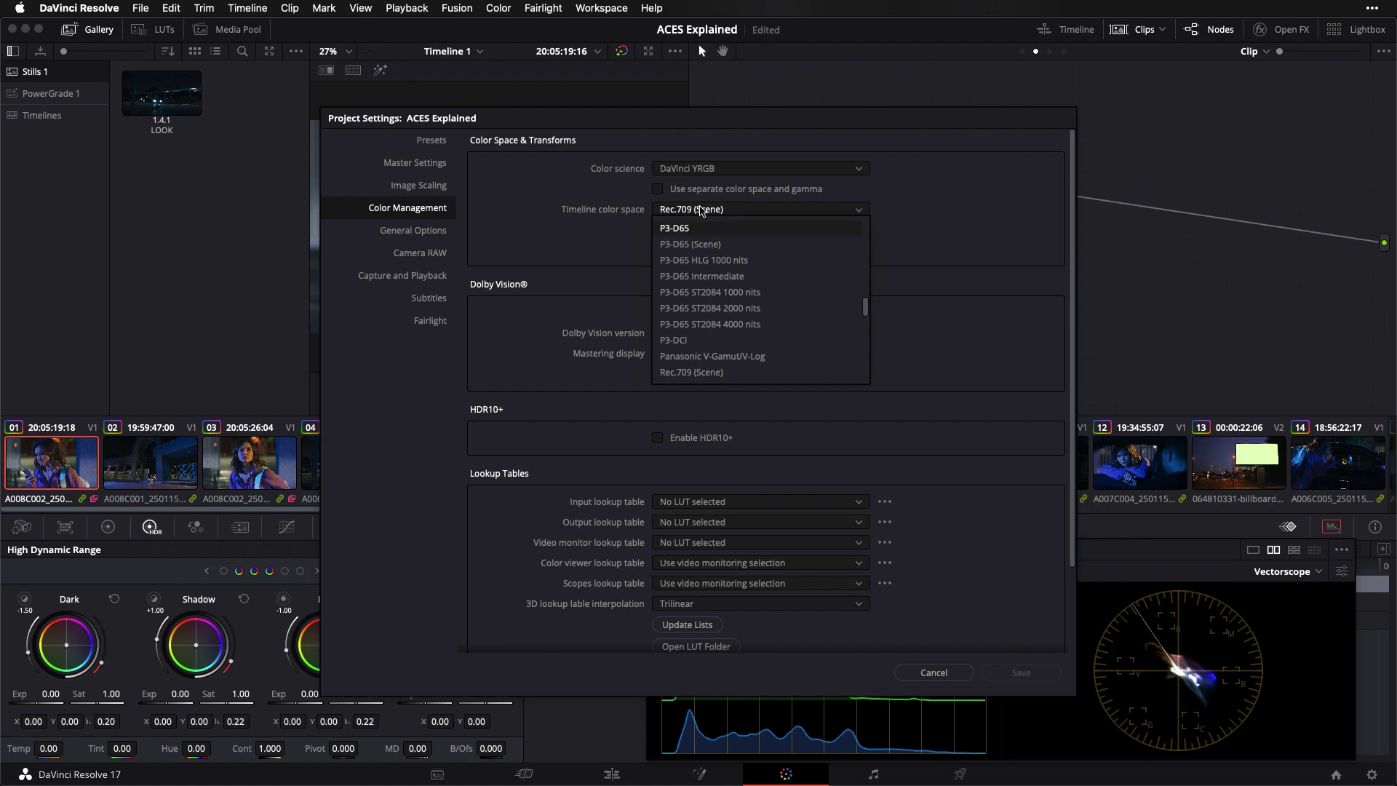
left_click_drag(865, 301, 849, 186)
left_click(764, 261)
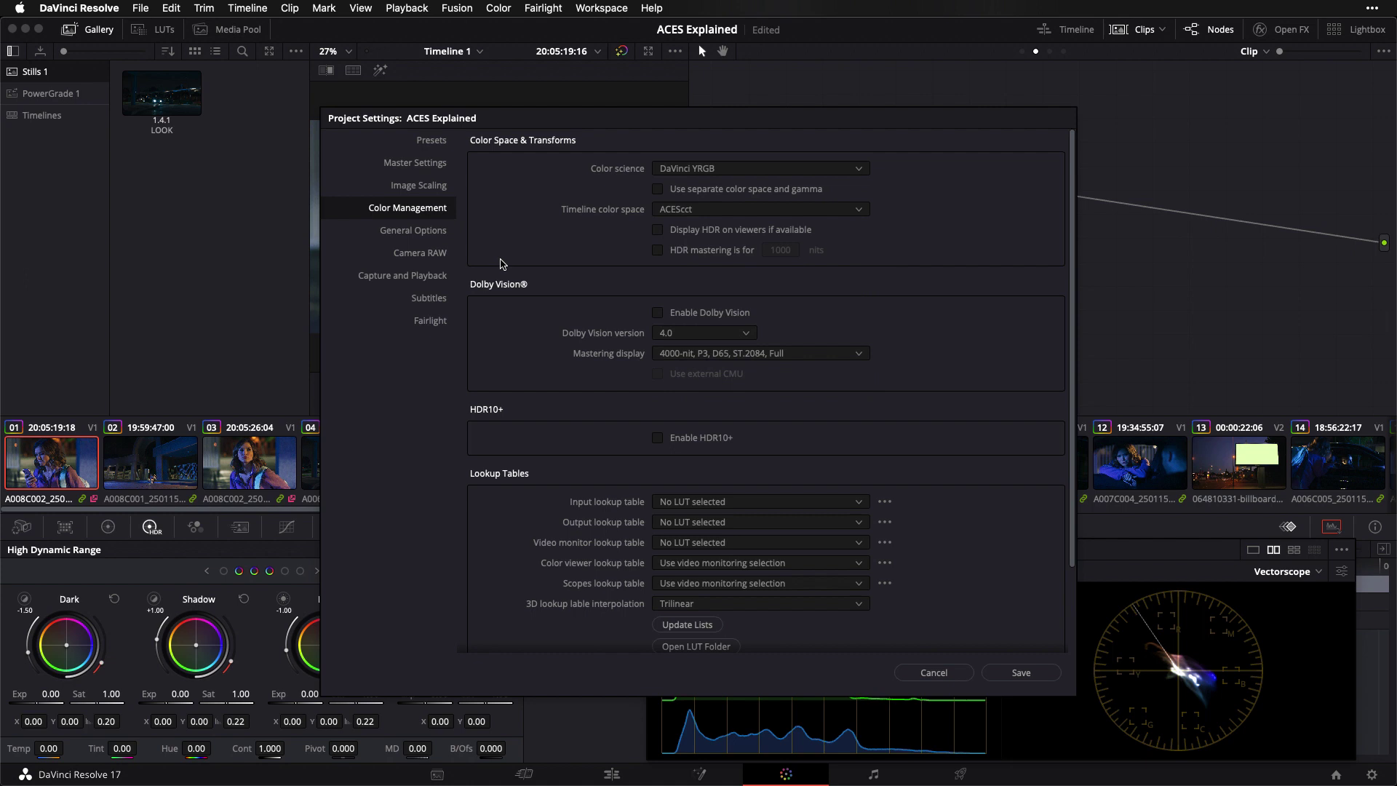
left_click(1045, 671)
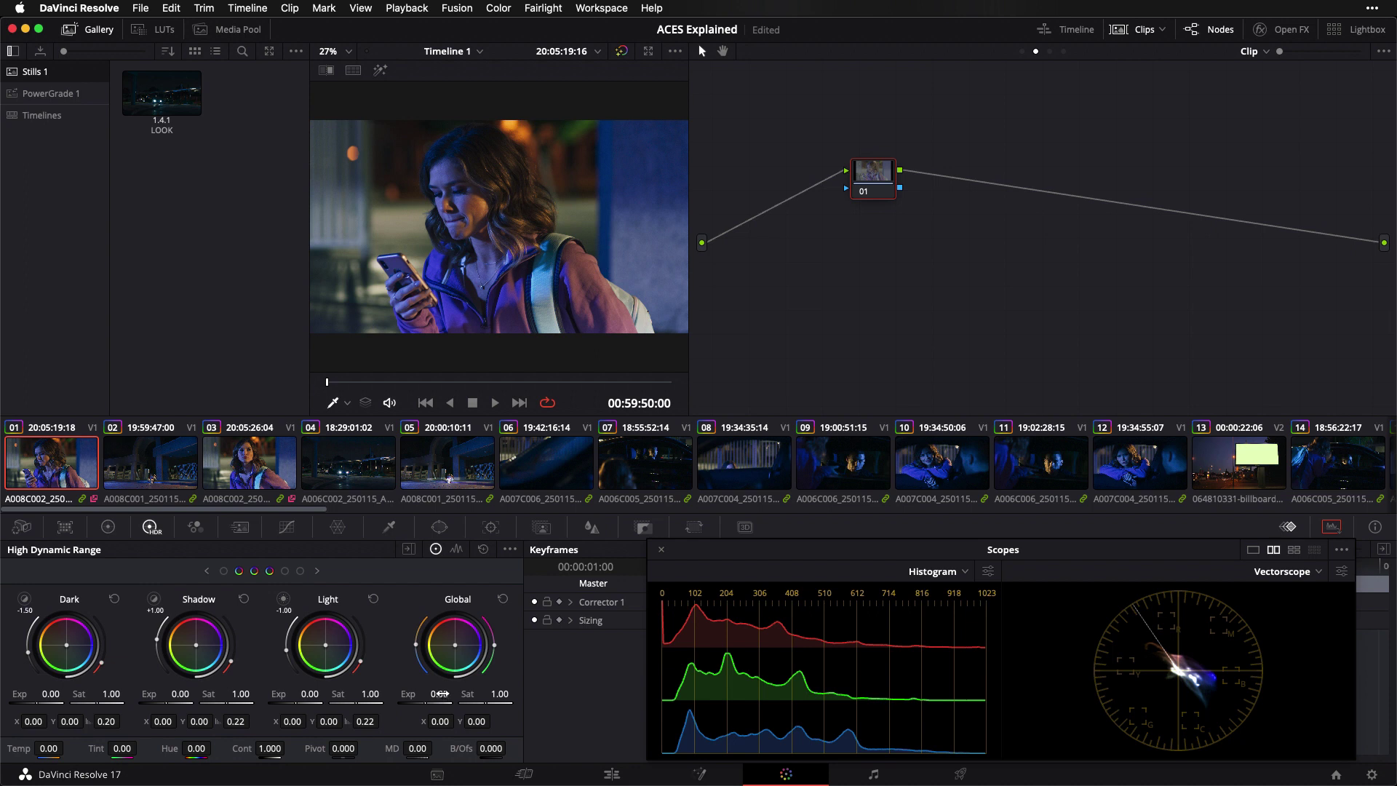
left_click_drag(442, 702, 407, 693)
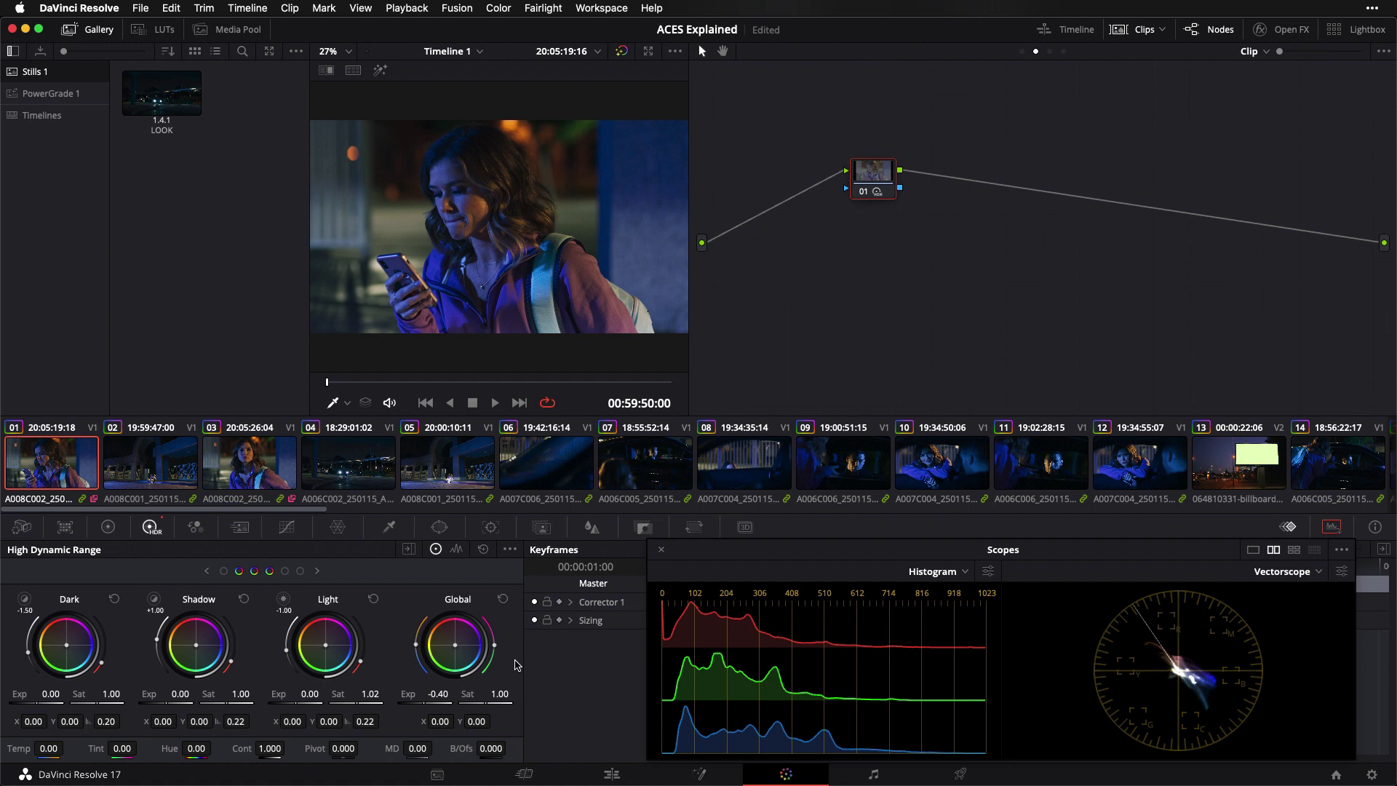
left_click(950, 460)
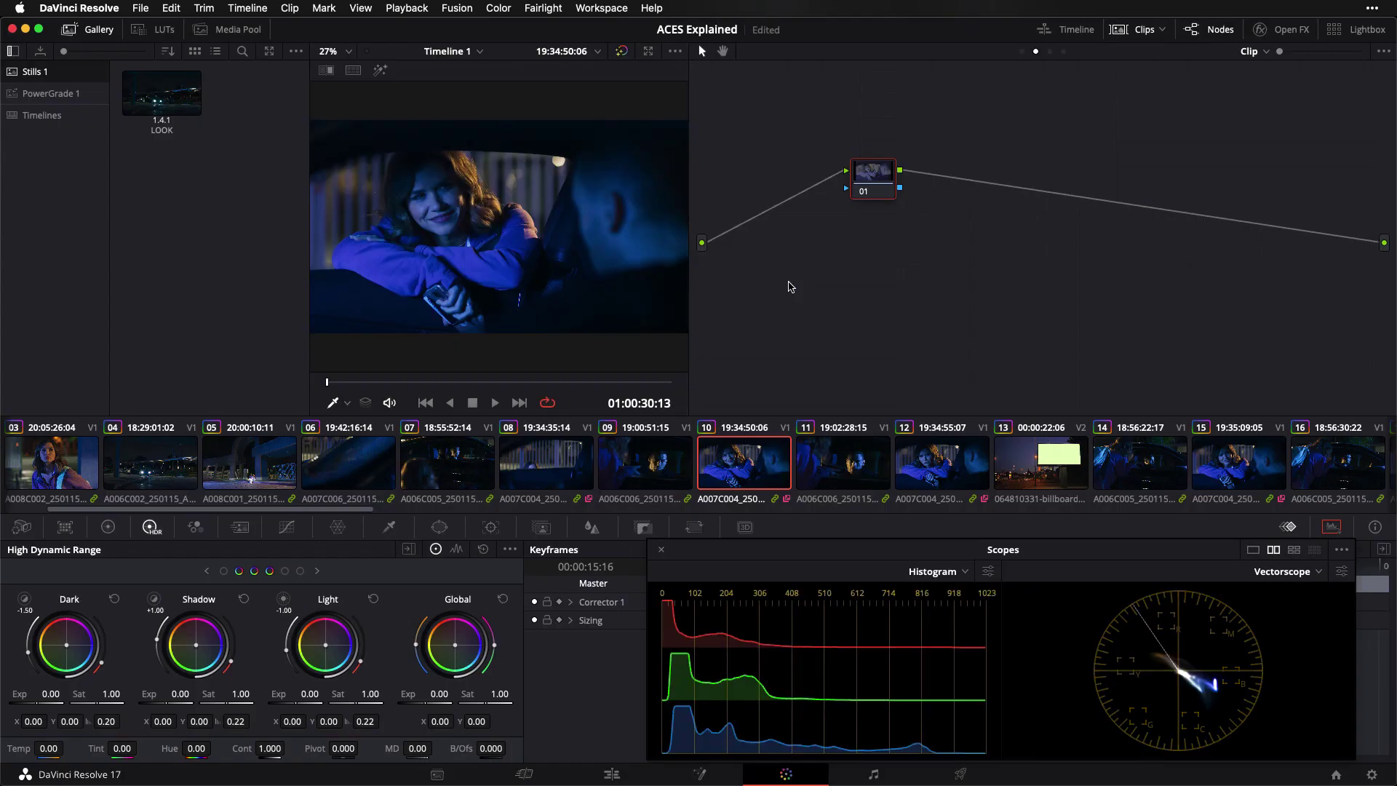
left_click(107, 526)
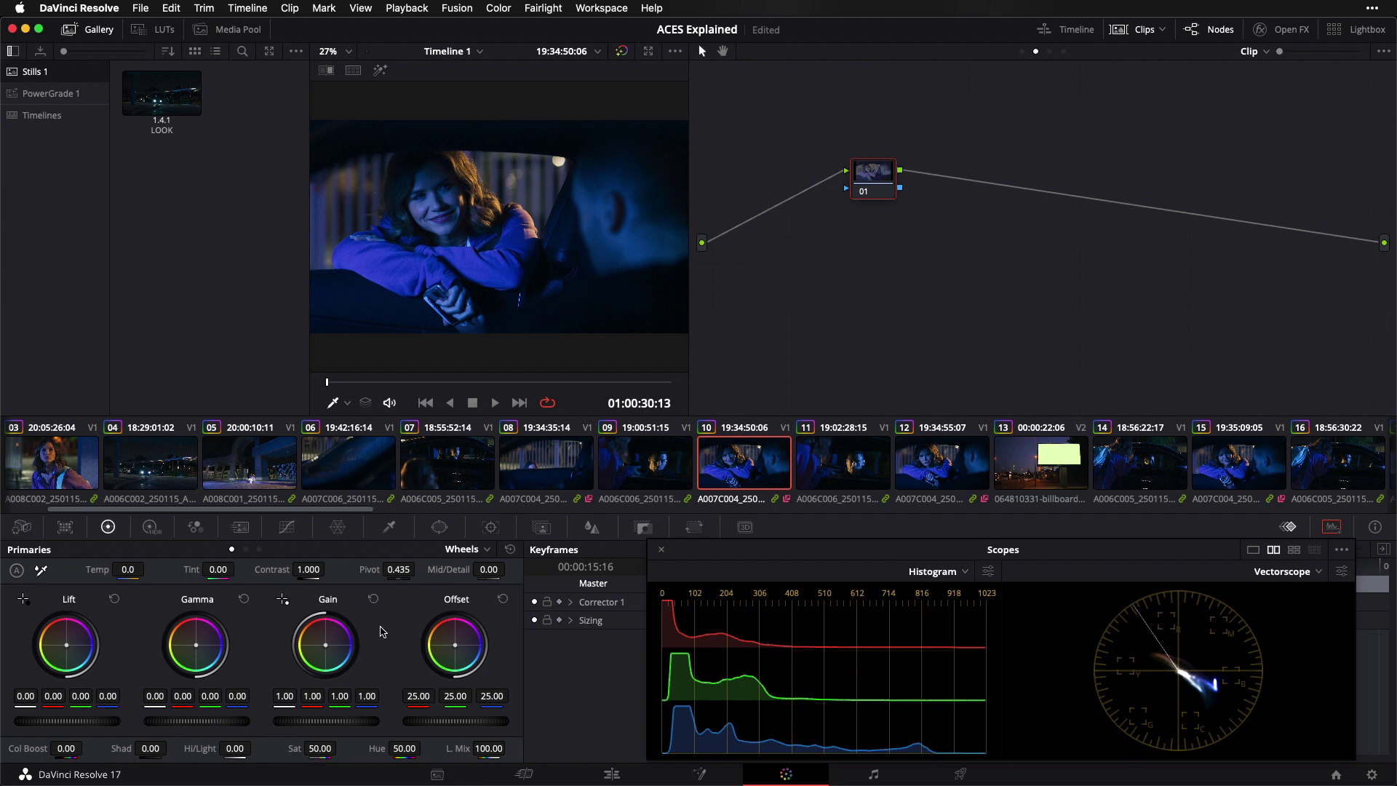
Step: Warm clip 10's car shot by raising the HDR Temp to about 1497.6
left_click(147, 526)
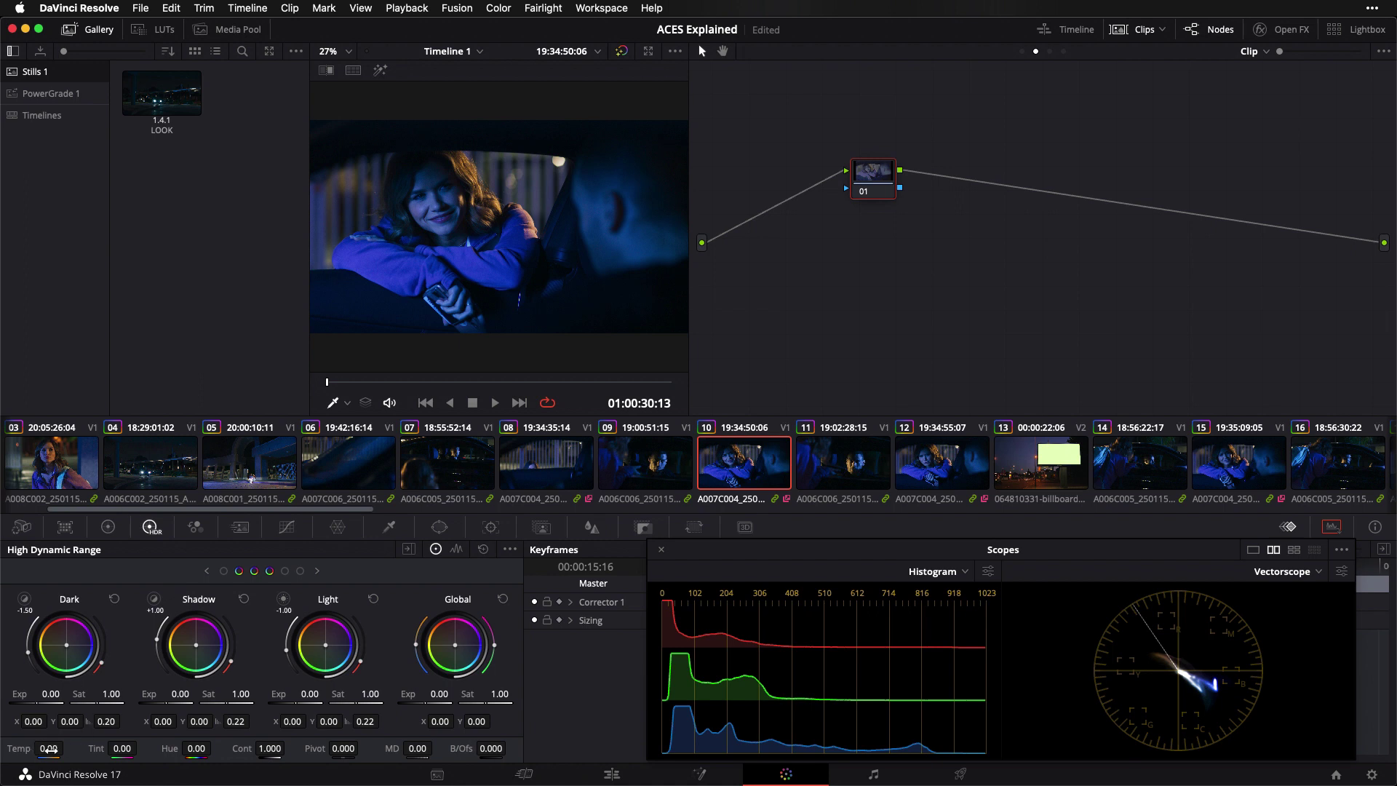
left_click_drag(48, 749, 710, 648)
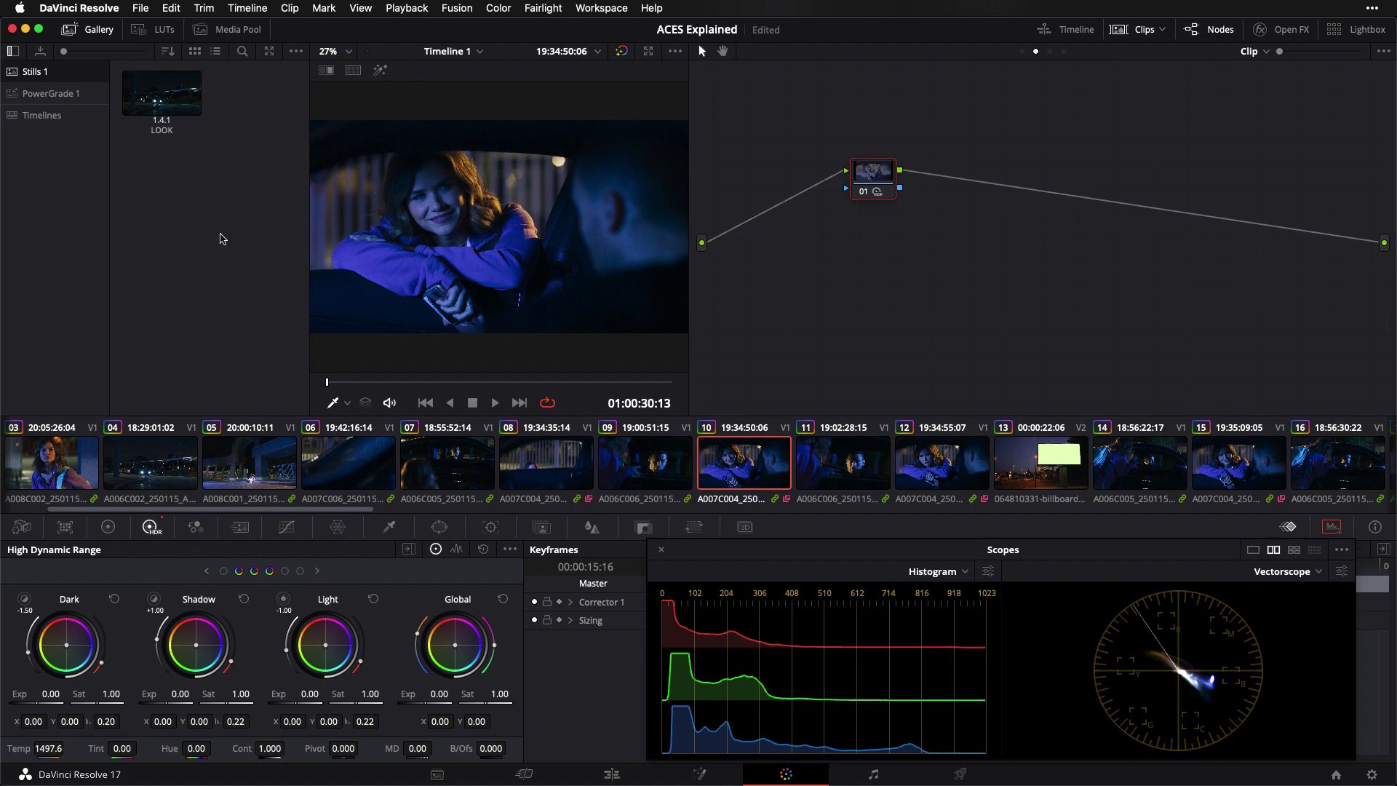
Step: Load clip 11, lower its Global exposure slightly, and add serial node 02 after node 01
left_click(846, 462)
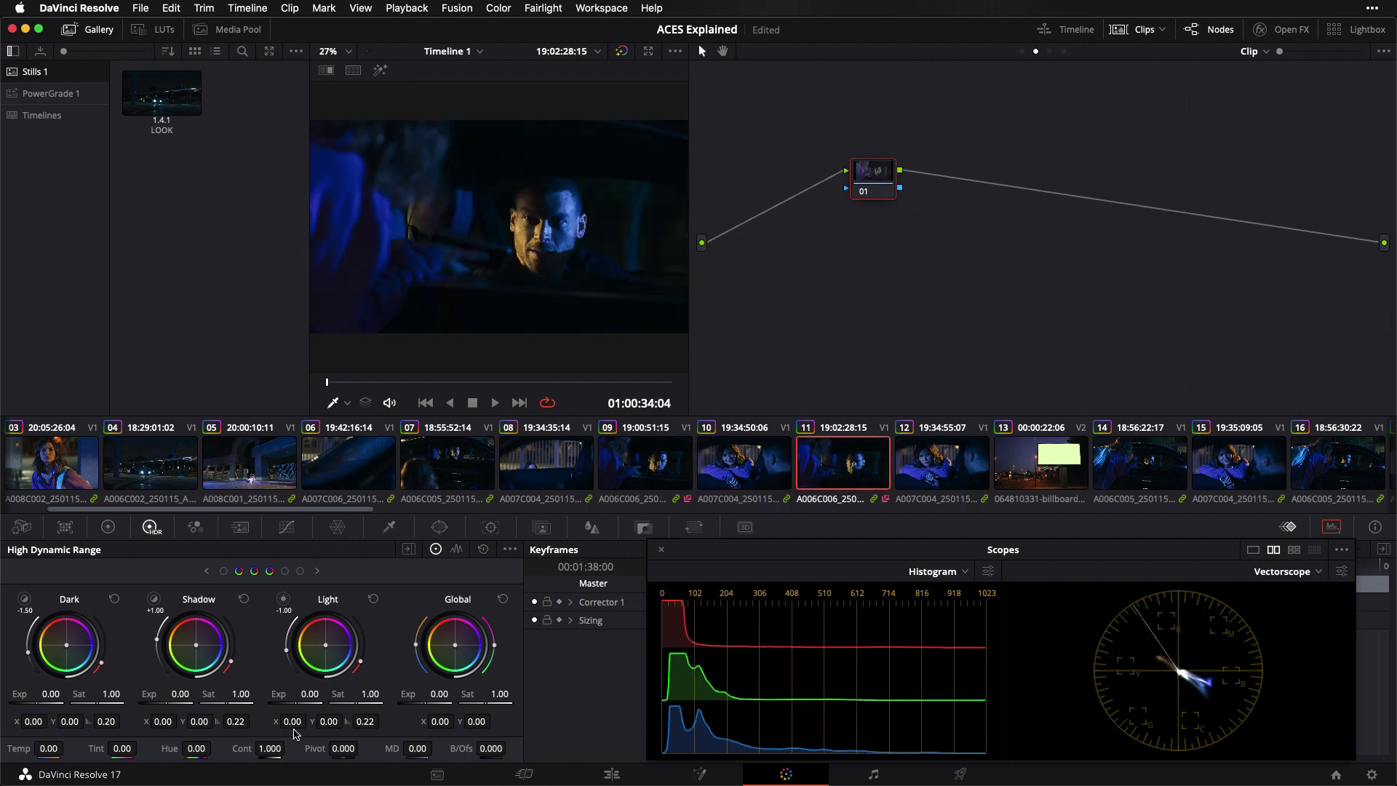
left_click_drag(429, 695, 373, 694)
key("alt+s")
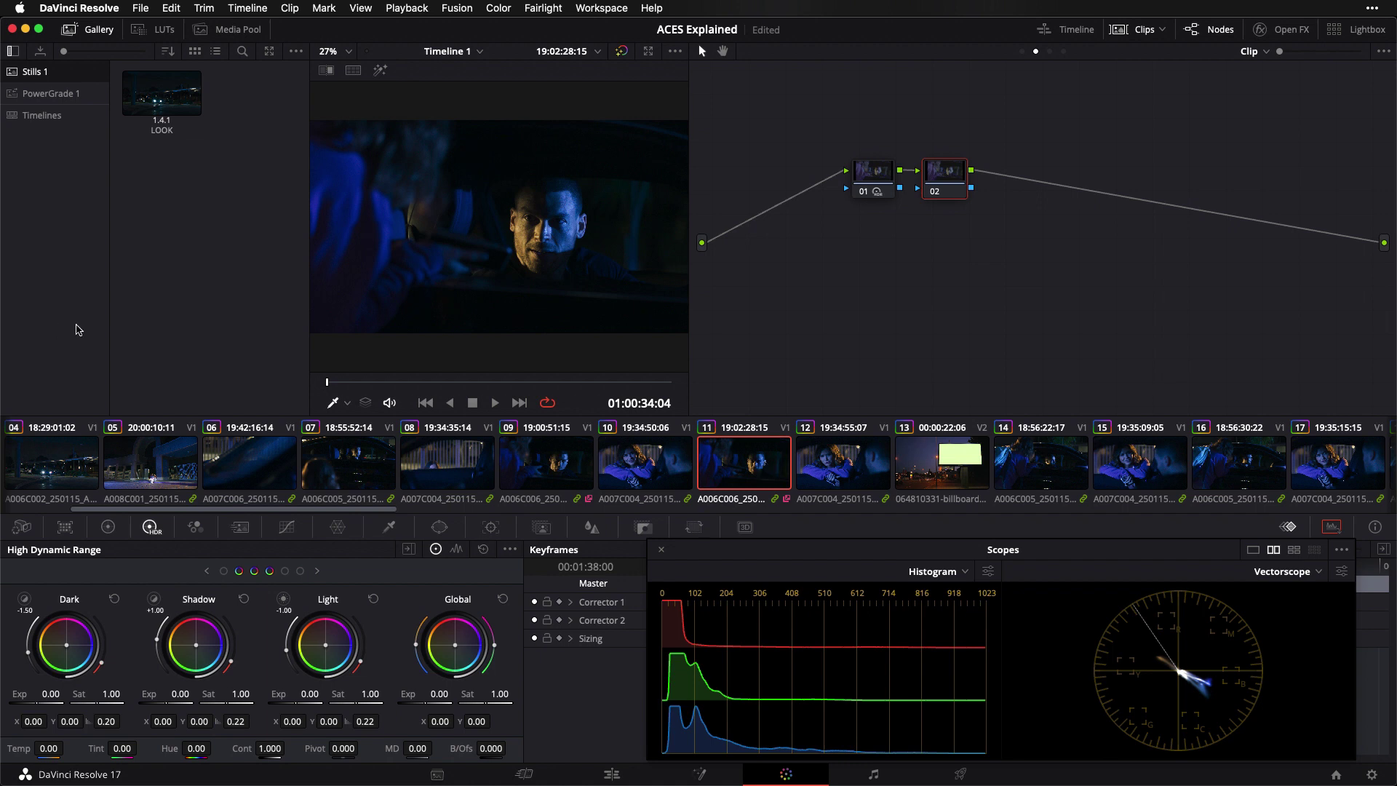
Step: Key the man's face with an HSL qualifier on node 02 and hide the highlight matte
left_click(389, 526)
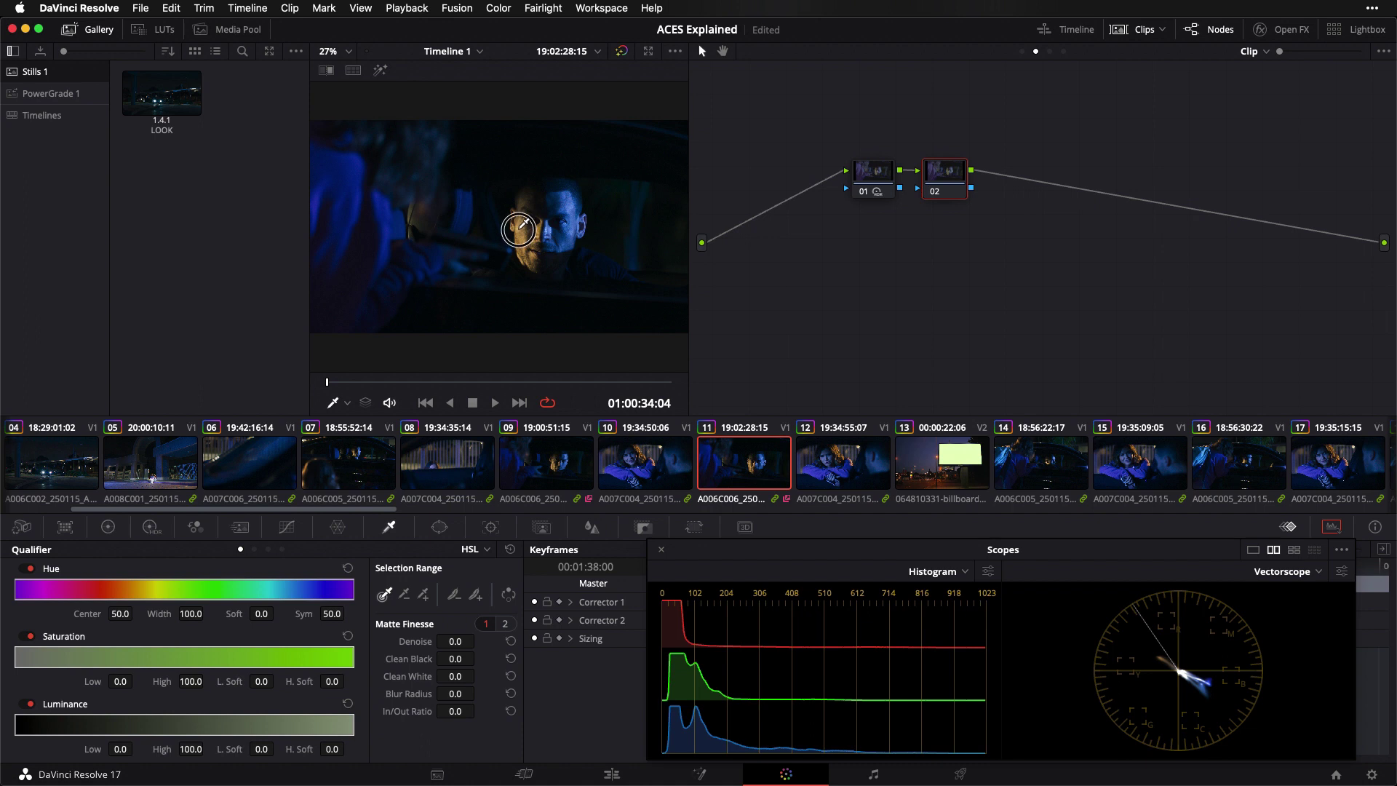
left_click_drag(529, 230, 529, 238)
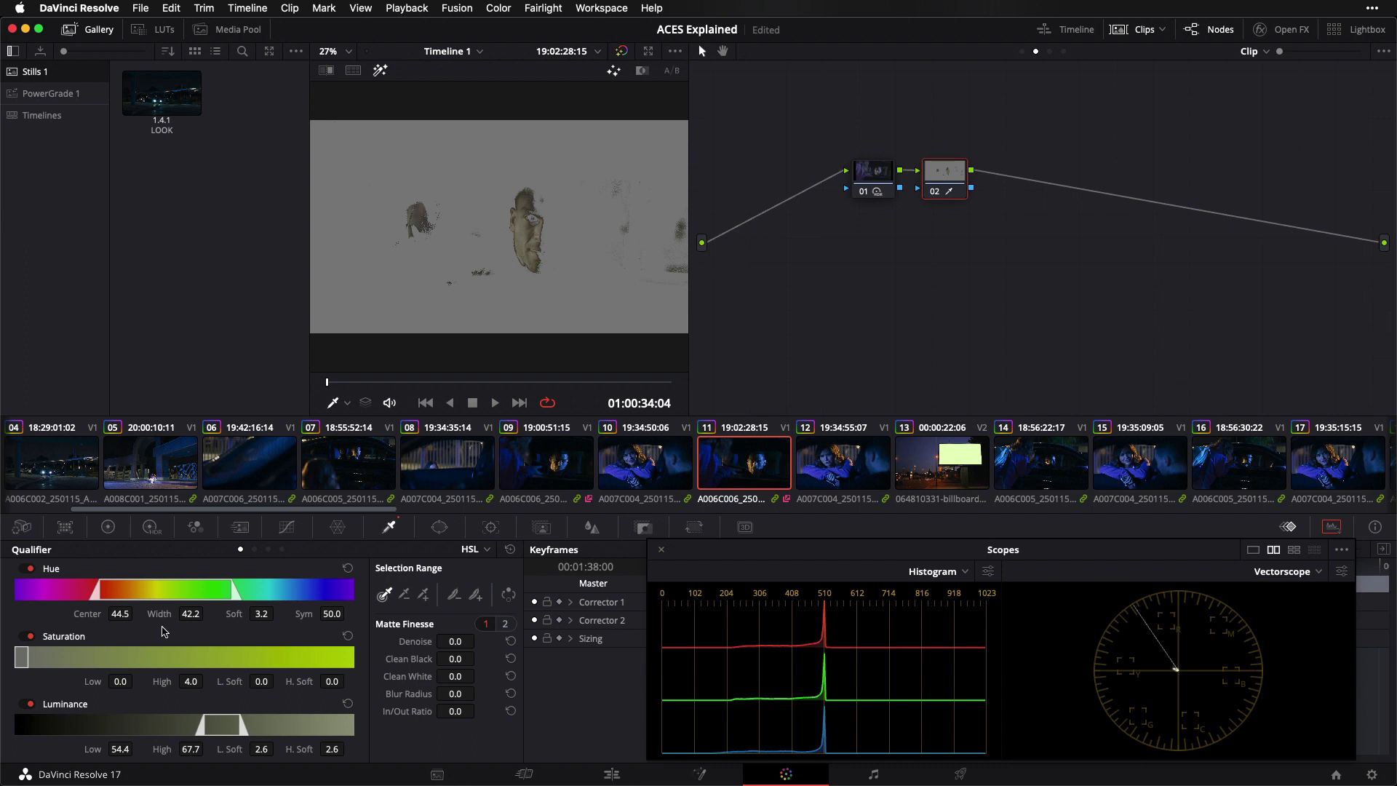
key("shift+h")
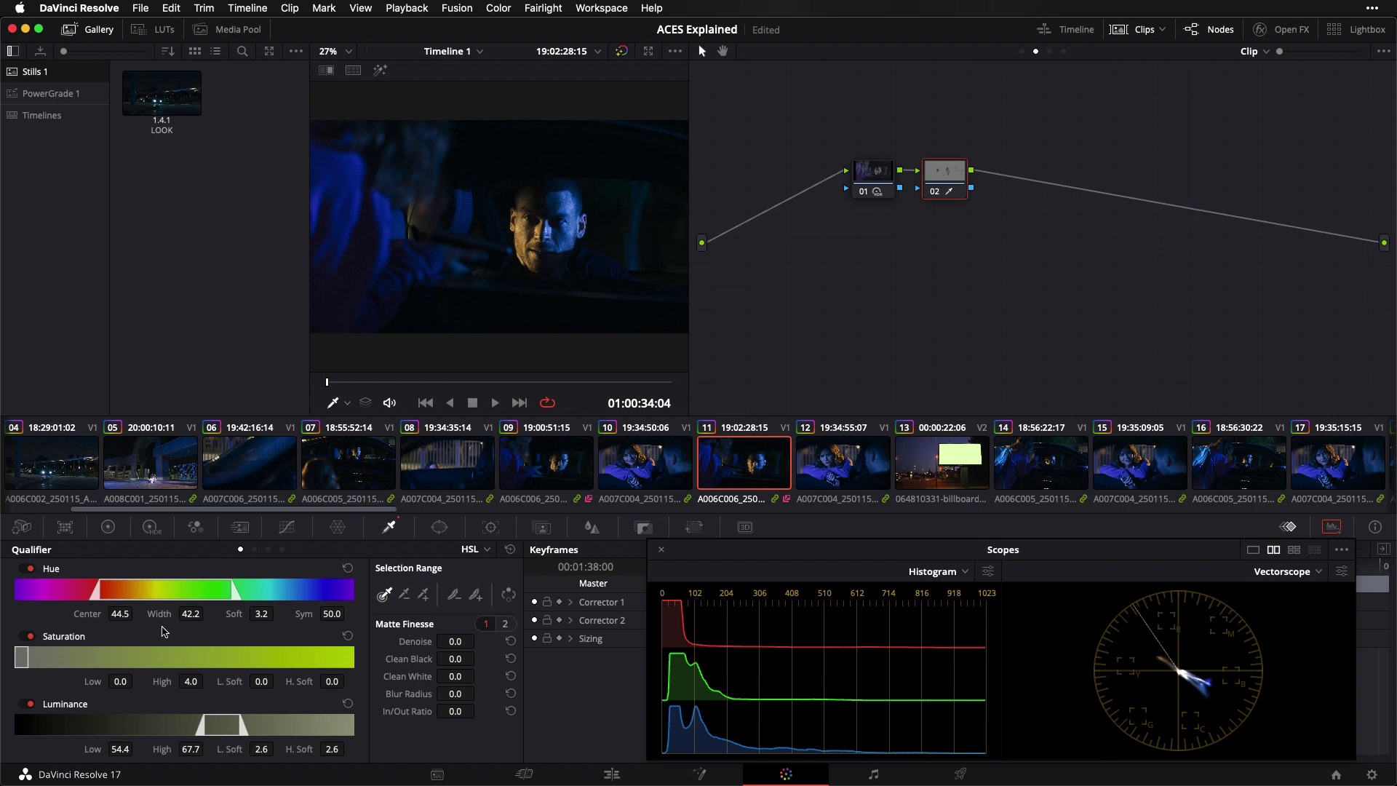
Step: Replace node 02 with a fresh serial node and bring up the Hue Vs Hue curve
left_click_drag(946, 173, 967, 145)
key("BackSpace")
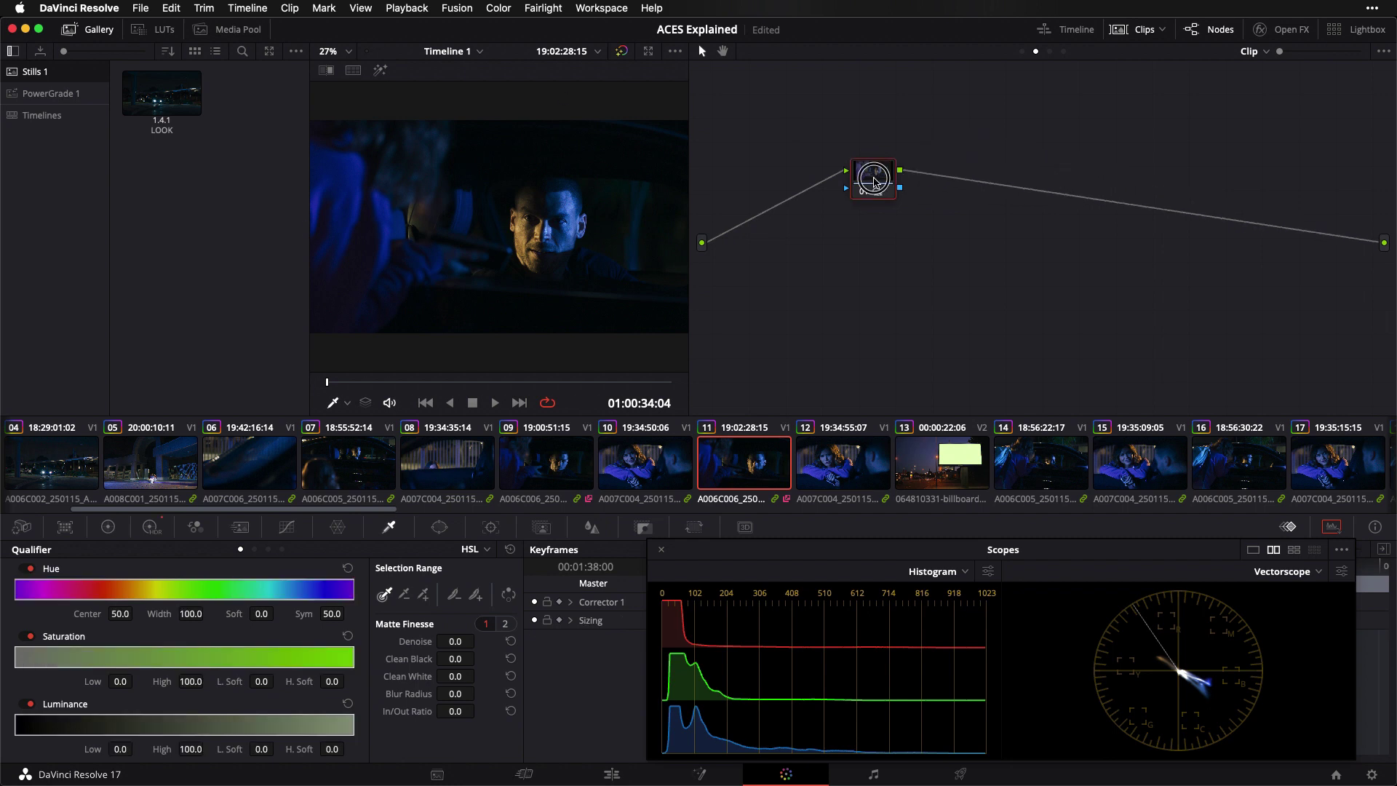
key("alt+s")
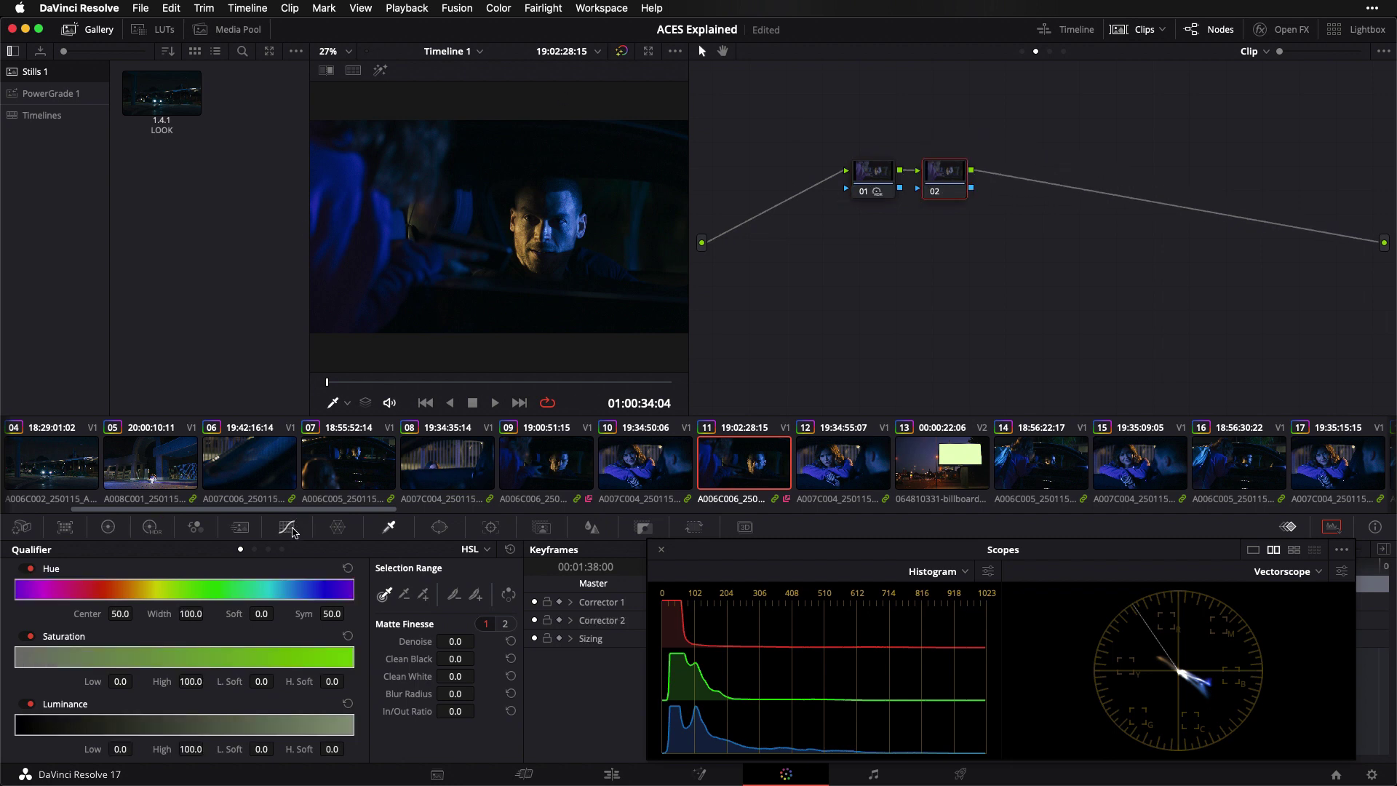
left_click(288, 528)
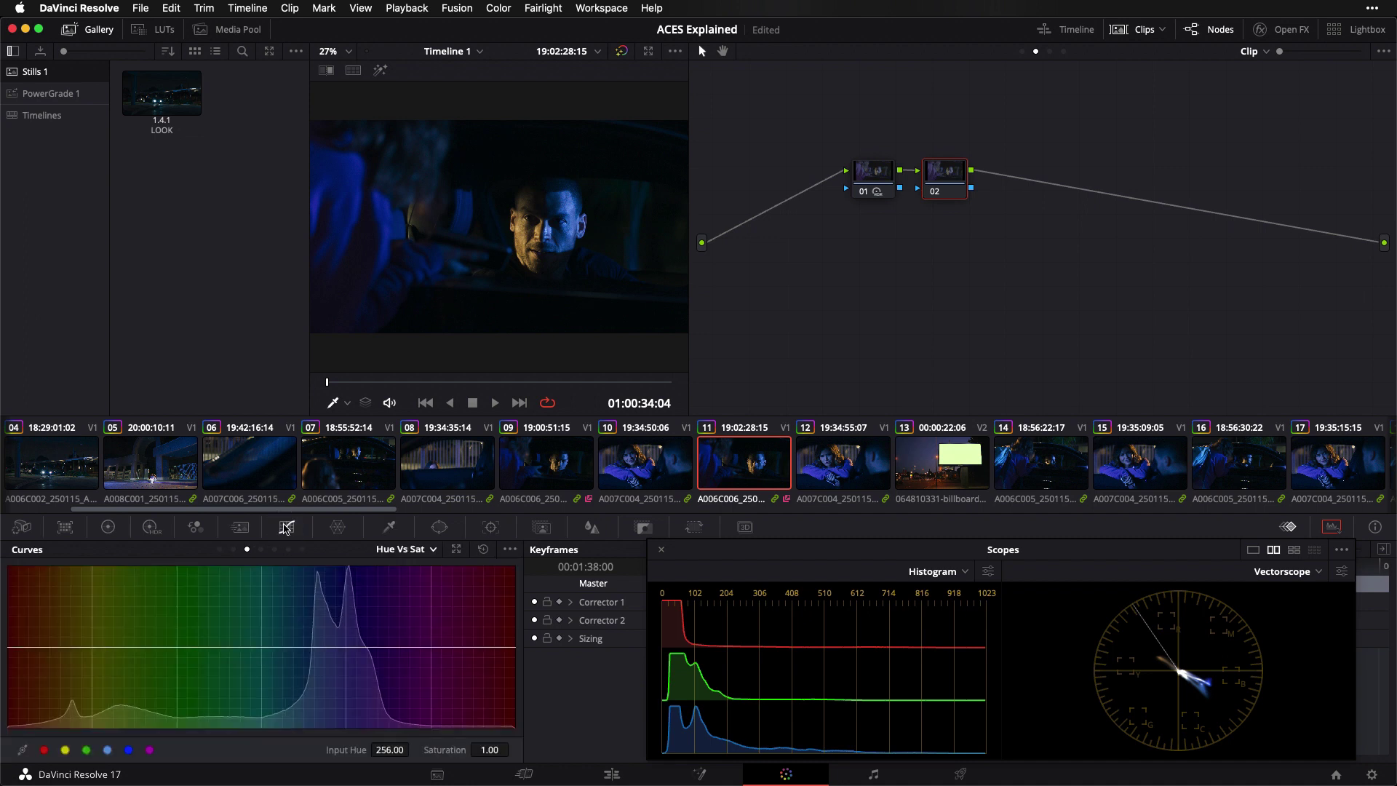
left_click(405, 551)
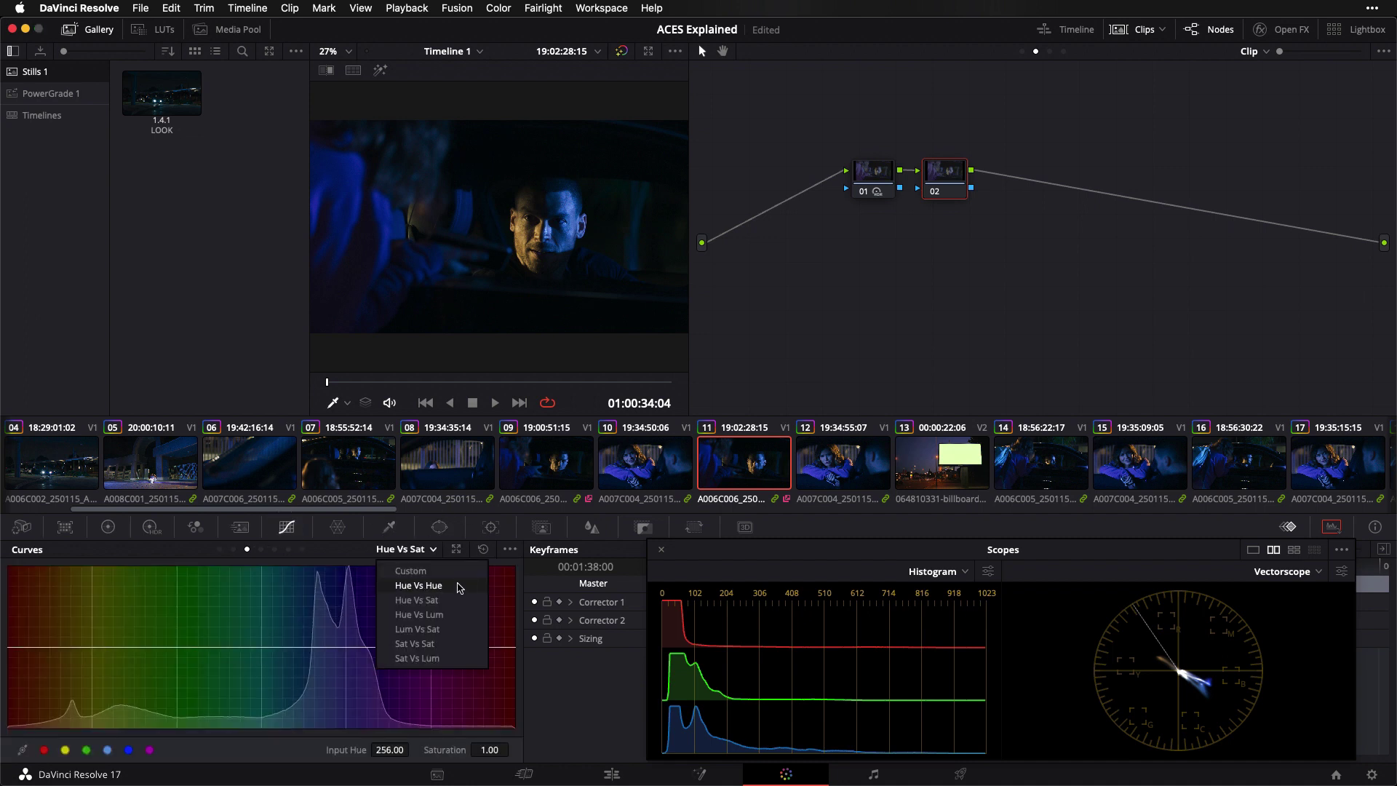
left_click(440, 586)
scroll(524, 295, "up", 5)
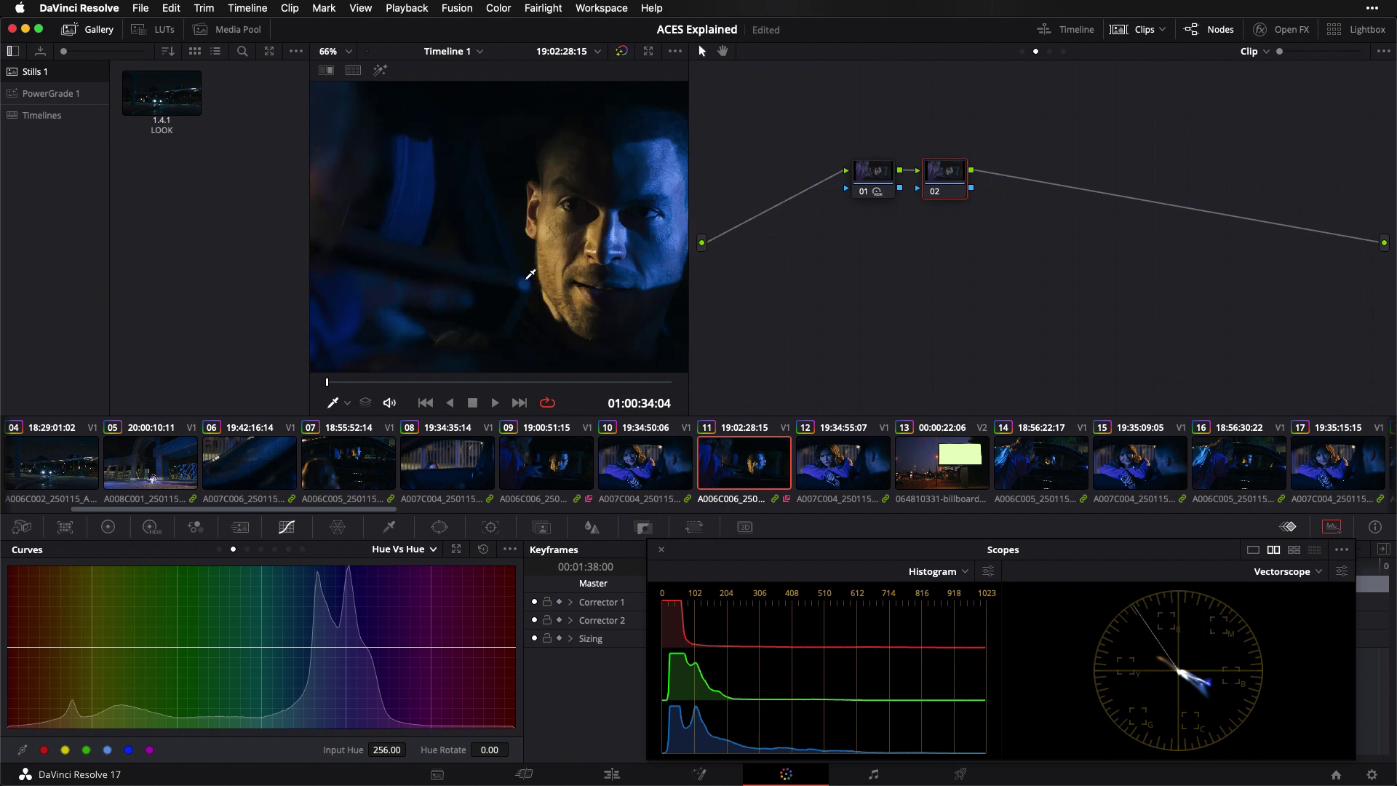
scroll(530, 274, "up", 2)
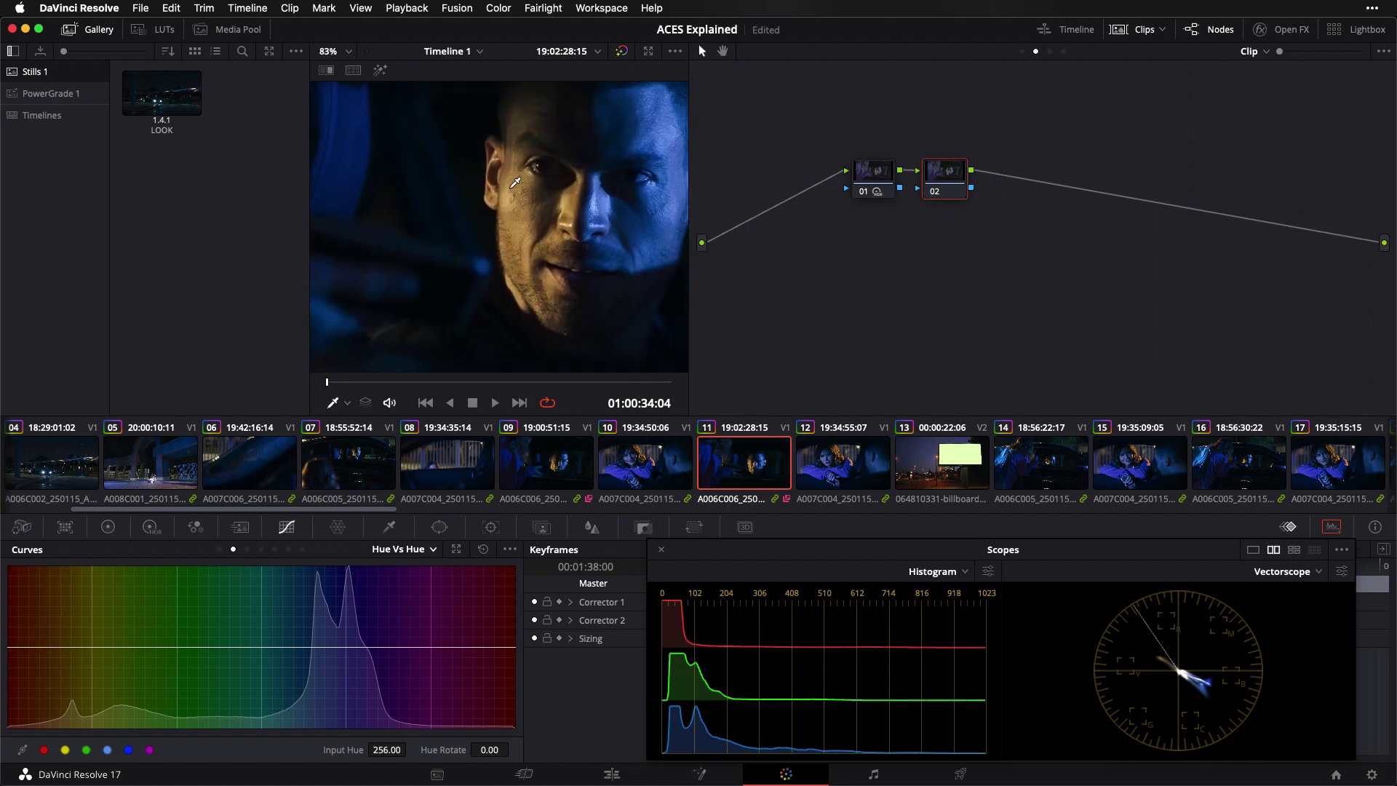
Step: Sample the face's kicker hue (293.08), rotate it by 12, and compare the node off/on
mouse_move(515, 182)
left_mouse_down()
mouse_move(528, 247)
mouse_move(511, 190)
left_mouse_up()
left_click_drag(63, 647, 60, 640)
left_click(489, 749)
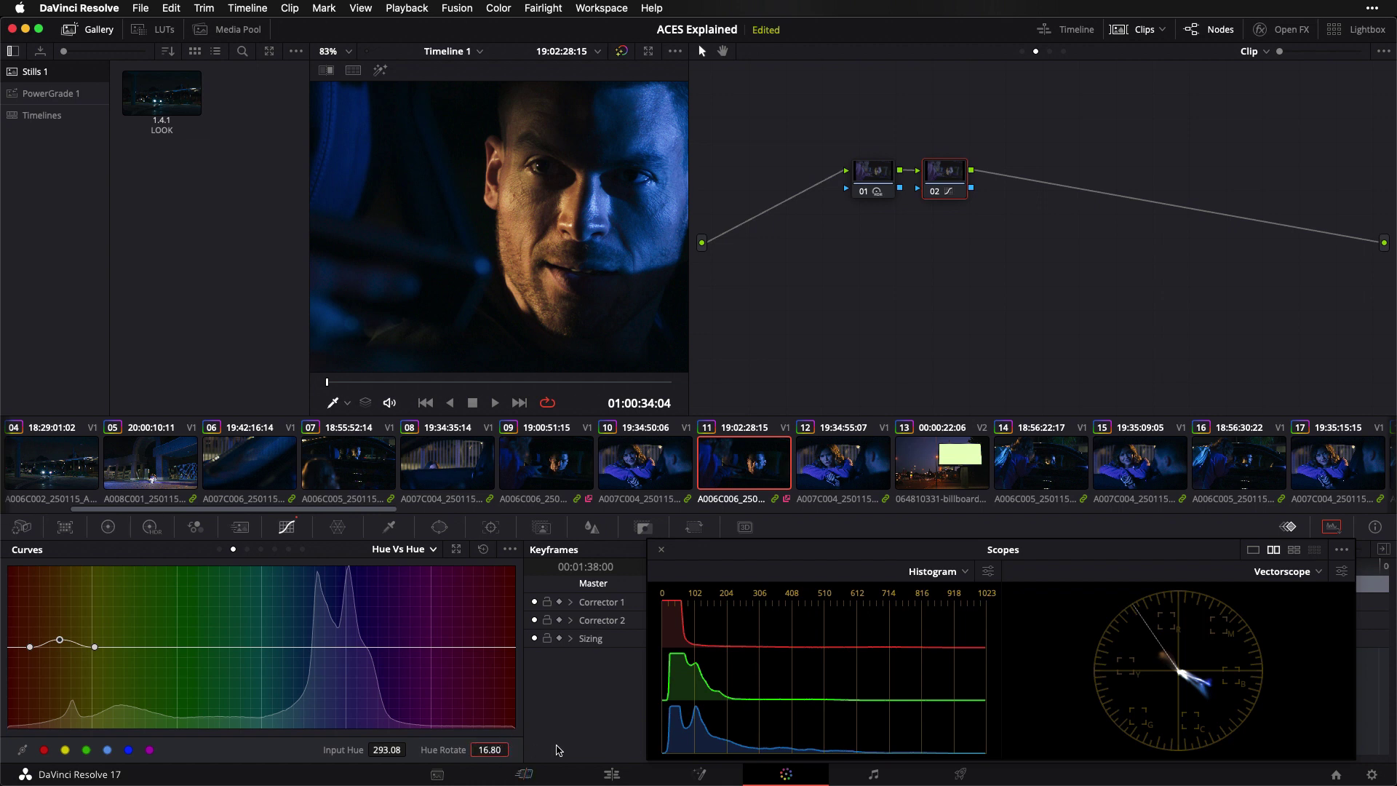
type("12")
key("Return")
key("super+d")
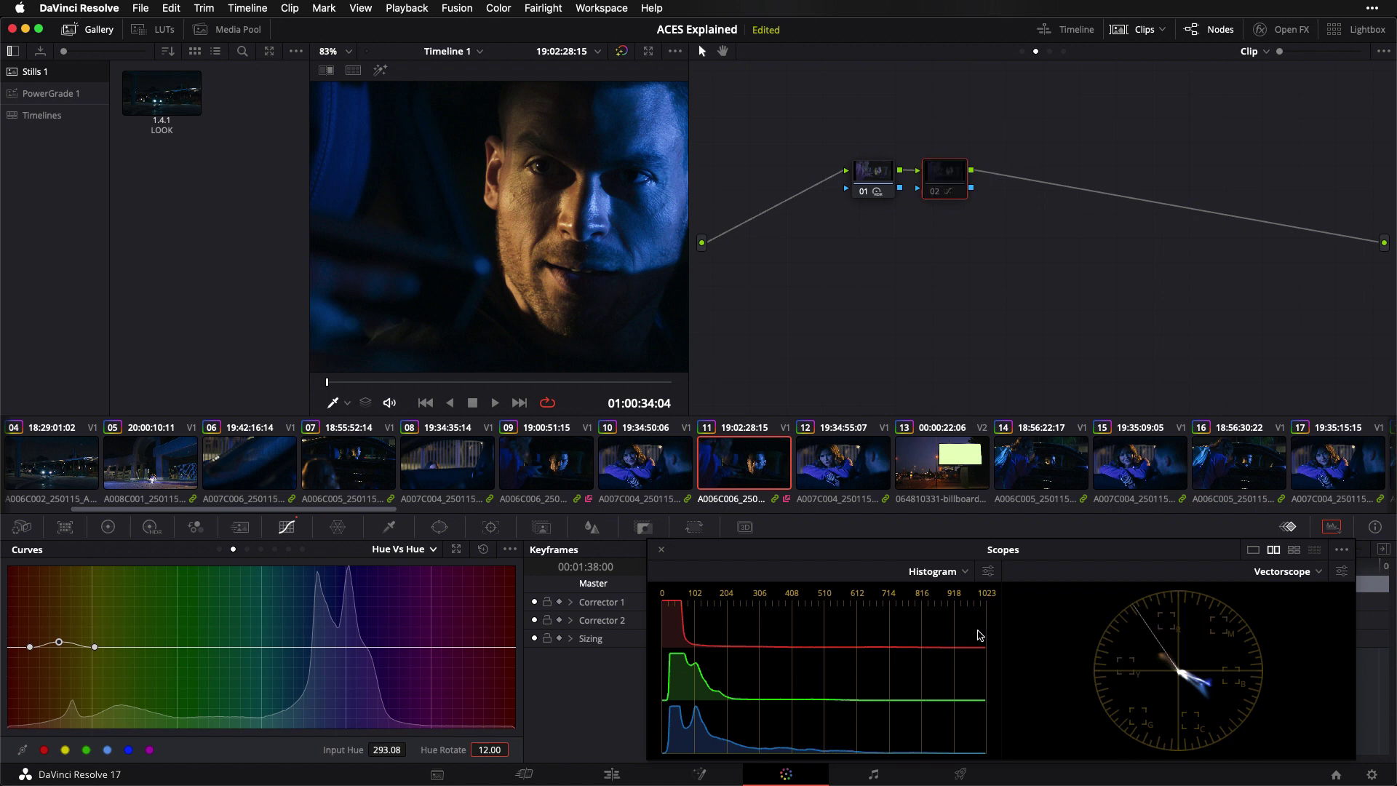
key("super+d")
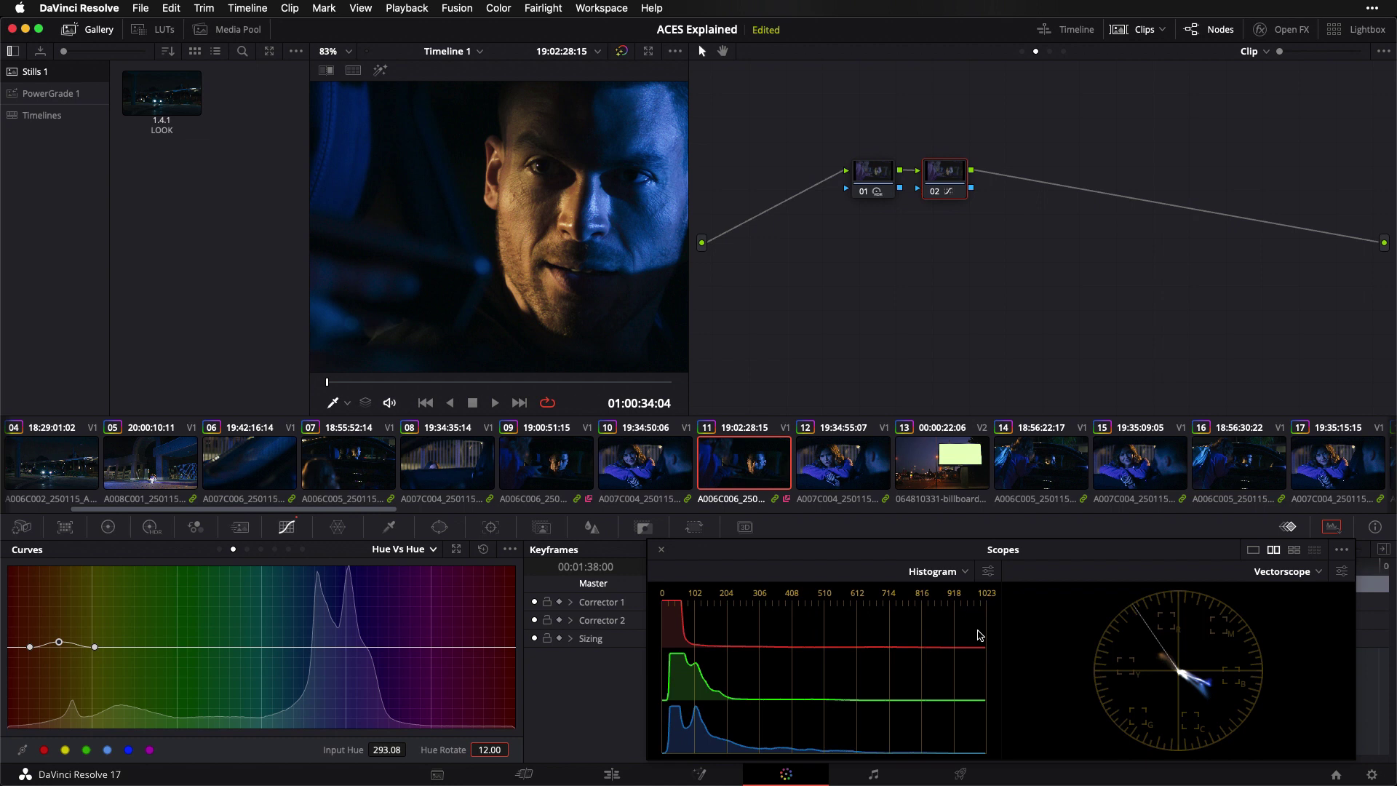
Step: On a Hue Vs Sat curve, dip the face's hue 296.17 to saturation 0.89
left_click(394, 551)
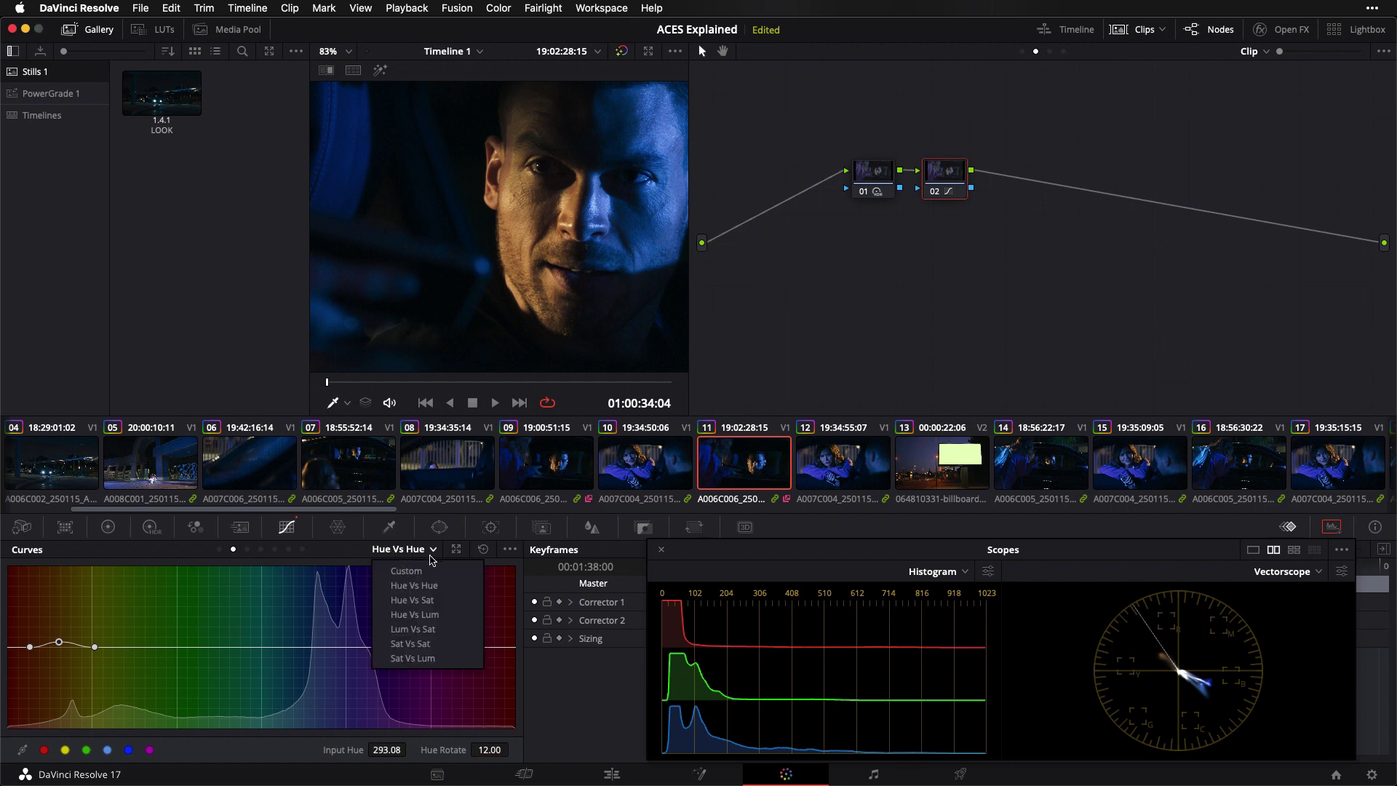
left_click(426, 599)
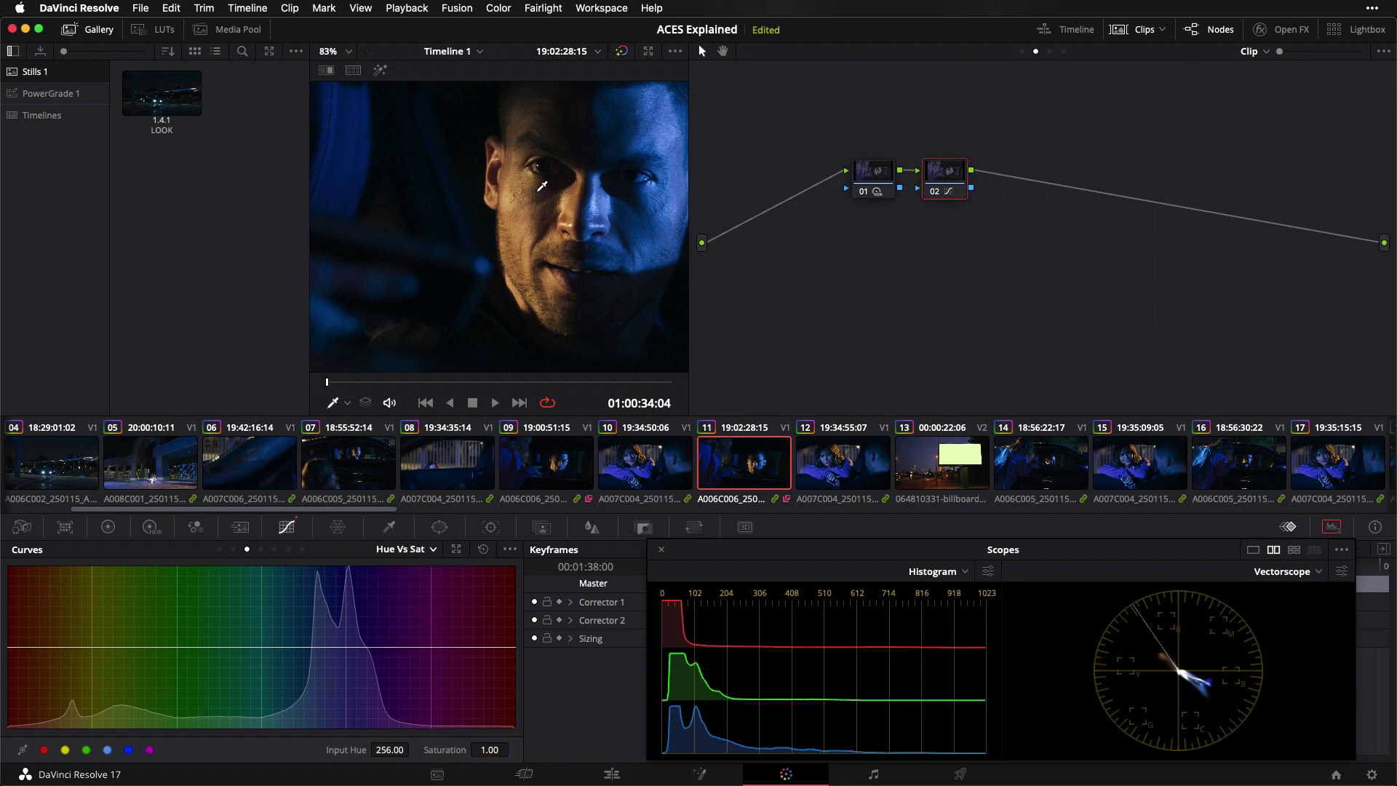
mouse_move(542, 187)
left_mouse_down()
mouse_move(544, 241)
mouse_move(539, 229)
left_mouse_up()
key("shift+z")
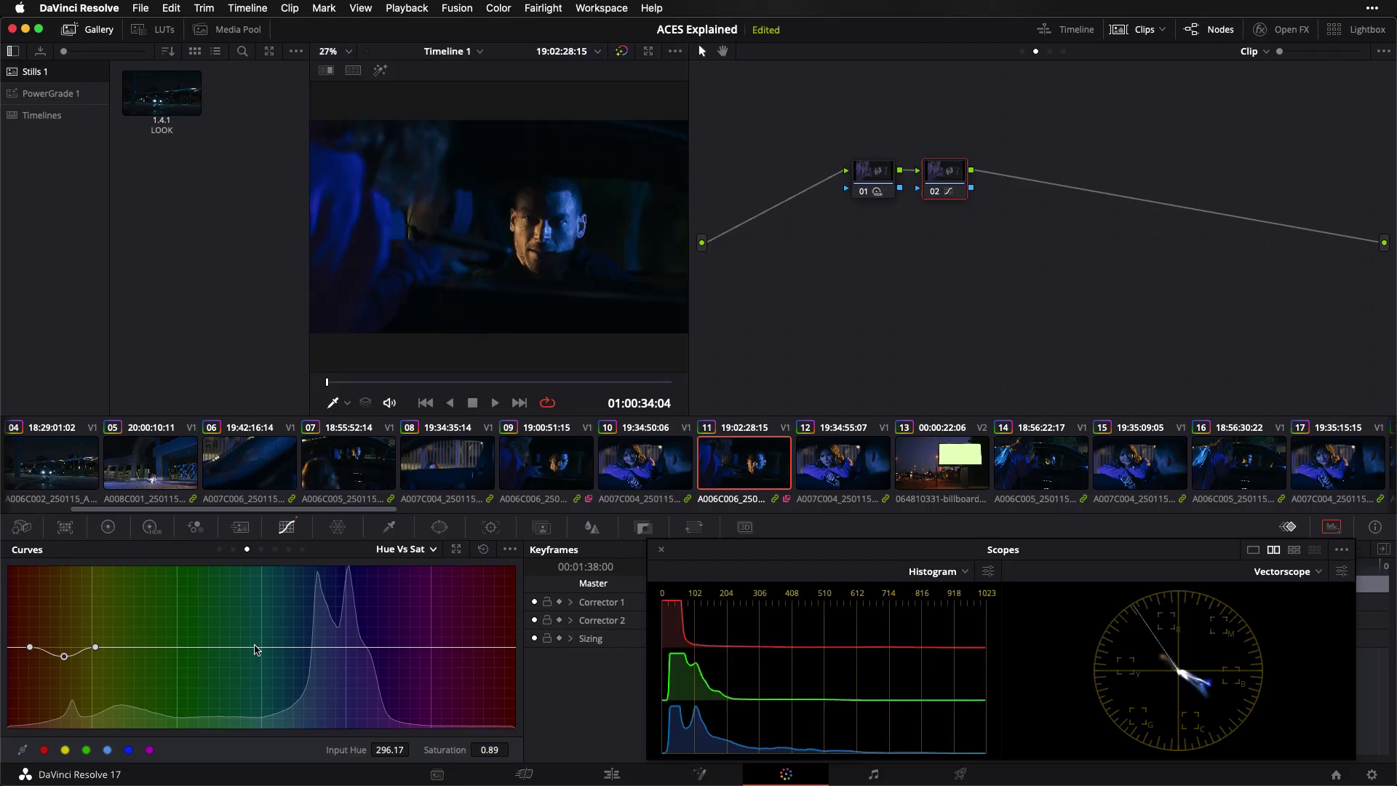